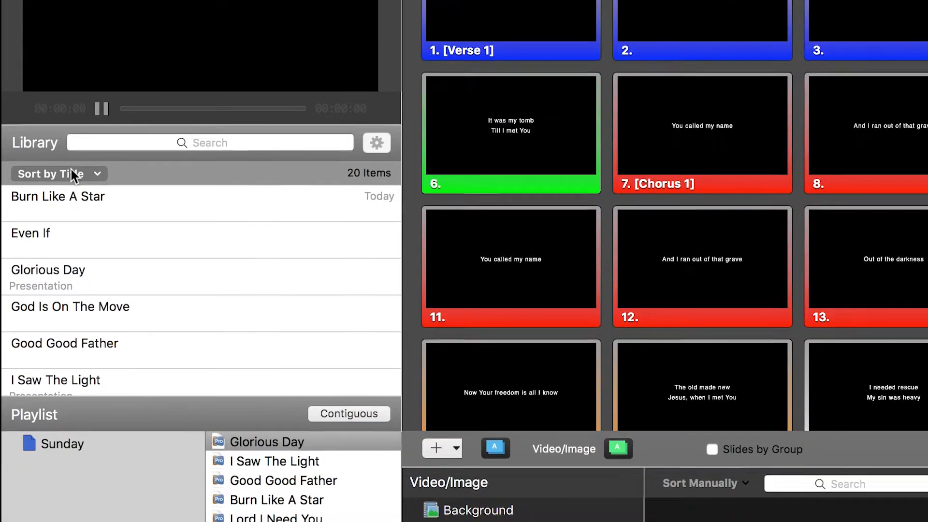
# Step: Look through the song and sermon presentations in the library, and search the library for "burn"
pyautogui.scroll(-2, 194, 222)
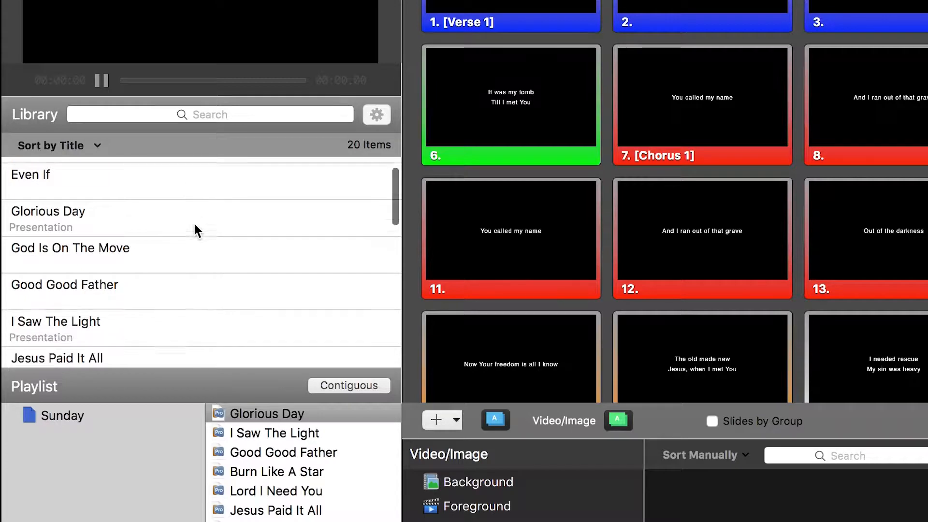
pyautogui.scroll(-10, 195, 225)
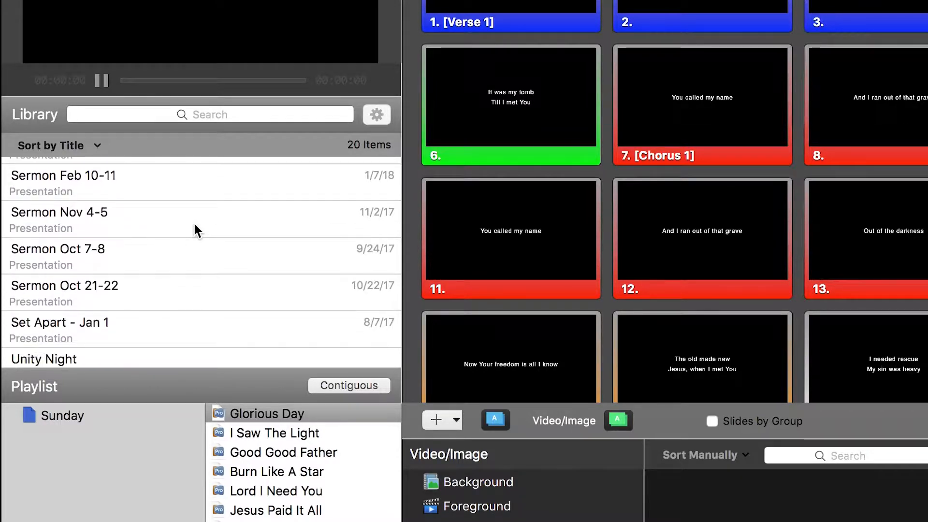
pyautogui.scroll(10, 195, 225)
pyautogui.scroll(4, 195, 225)
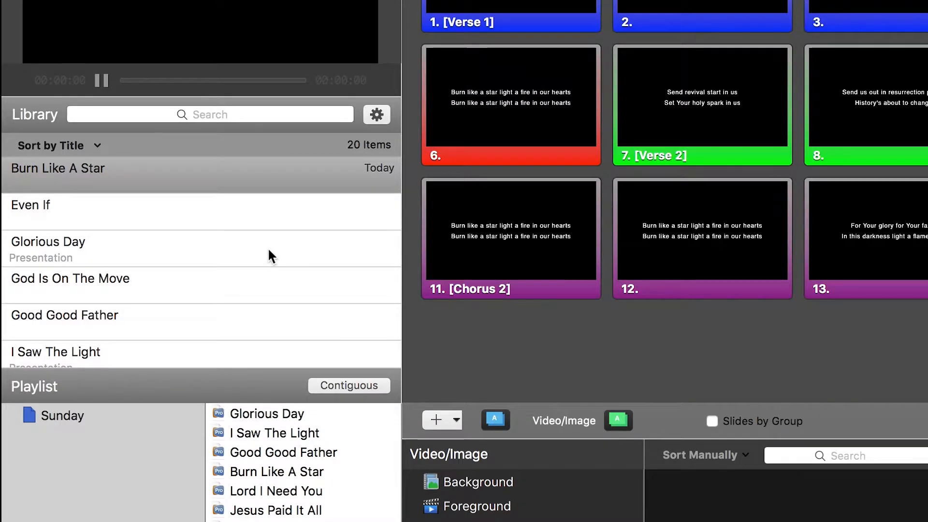
pyautogui.click(210, 115)
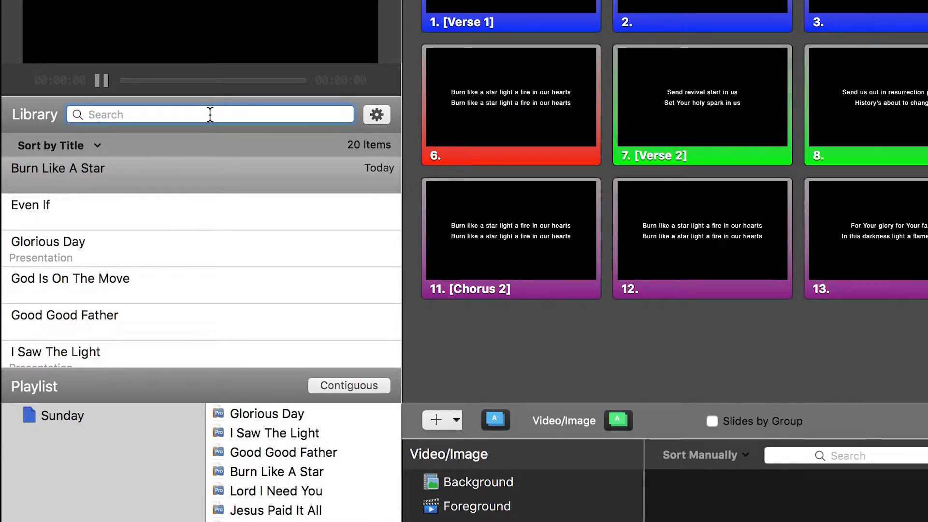
pyautogui.write('burn')
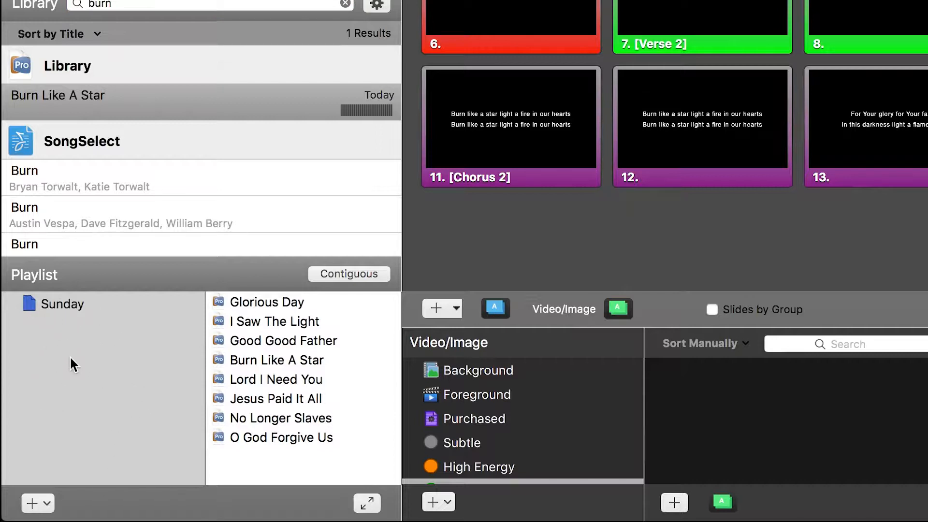
# Step: View the slides of several songs in the Sunday playlist, including Good Good Father, Lord I Need You and Jesus Paid It All, ending on Glorious Day
pyautogui.click(260, 303)
pyautogui.click(272, 337)
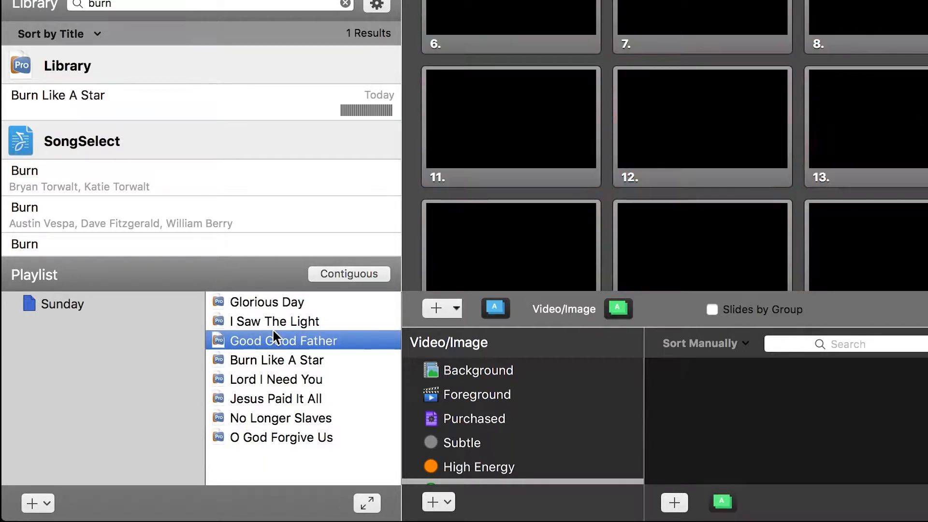
pyautogui.click(265, 357)
pyautogui.click(263, 376)
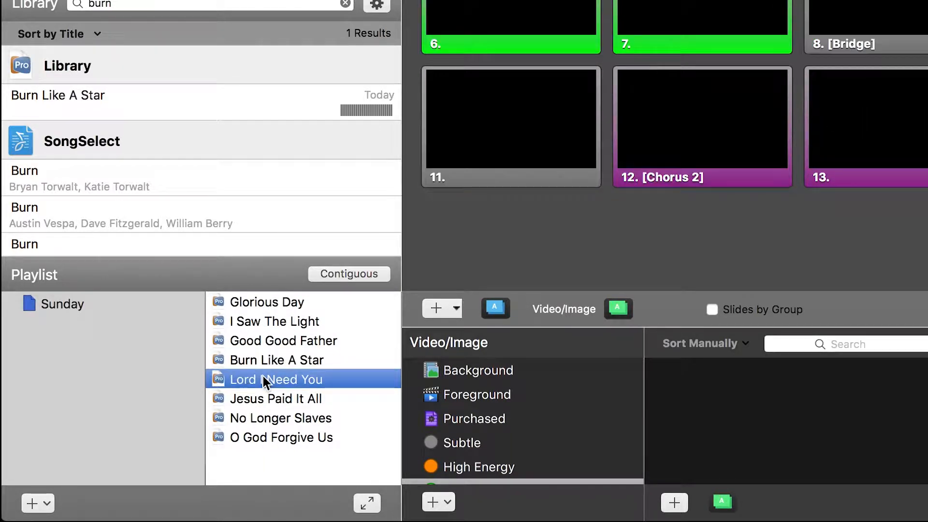
pyautogui.click(257, 399)
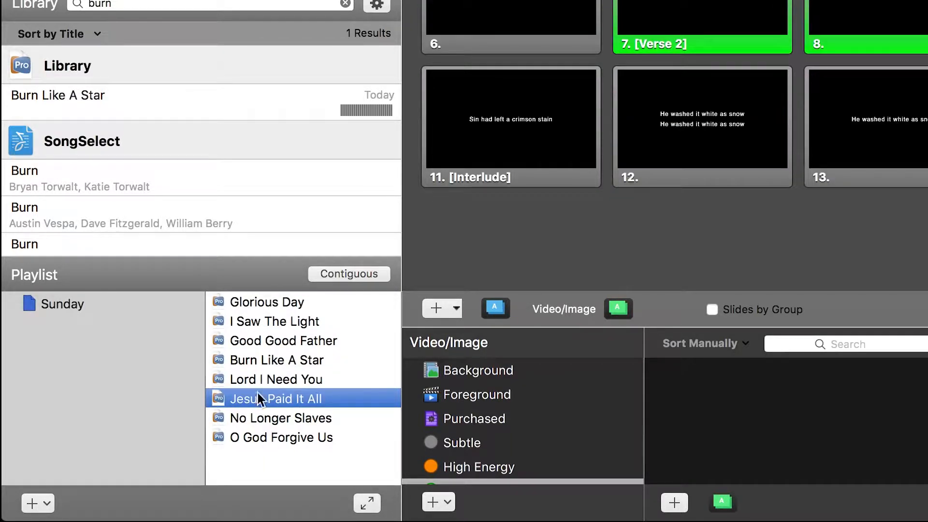
pyautogui.click(269, 307)
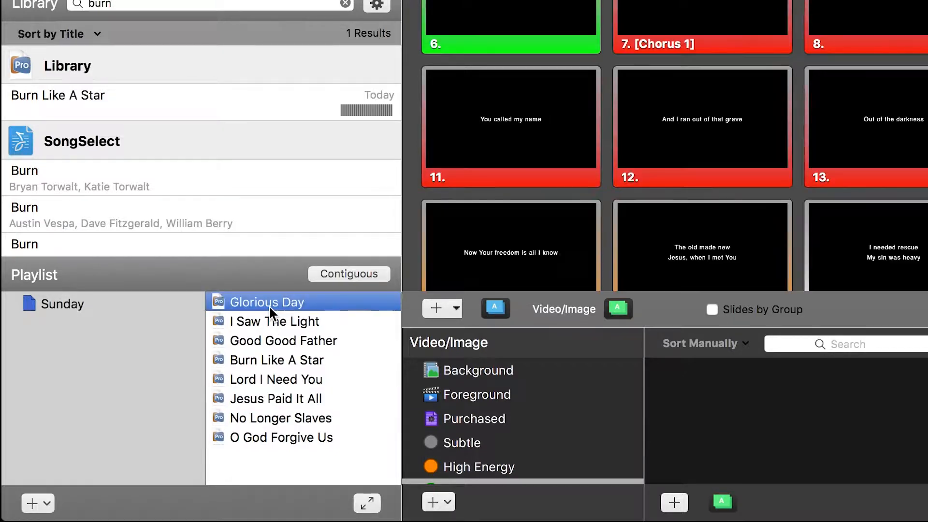
# Step: Create a new PCO playlist from the March 17 & 18, 2018 plan under Worship, Saturday 6PM & Sunday 9 & 11AM Services
pyautogui.click(48, 306)
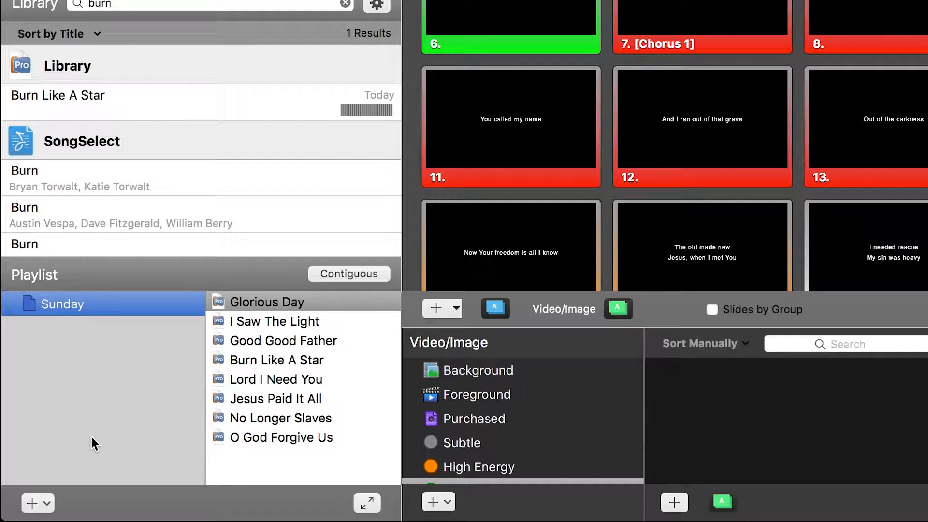
pyautogui.click(43, 504)
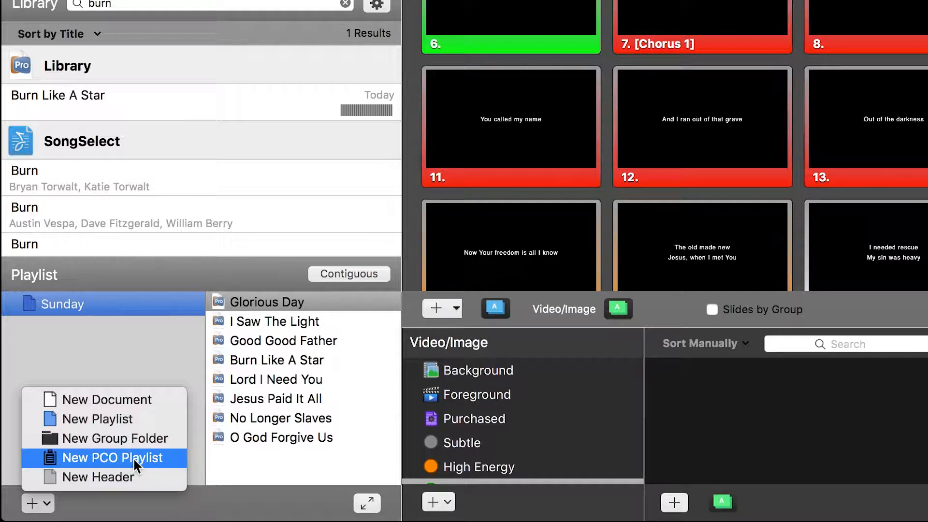
pyautogui.click(115, 457)
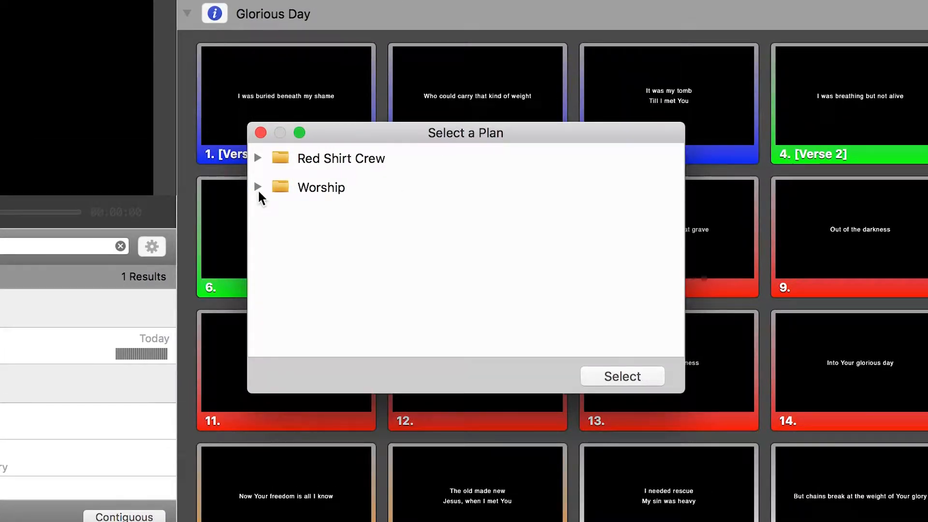
pyautogui.click(257, 187)
pyautogui.click(271, 245)
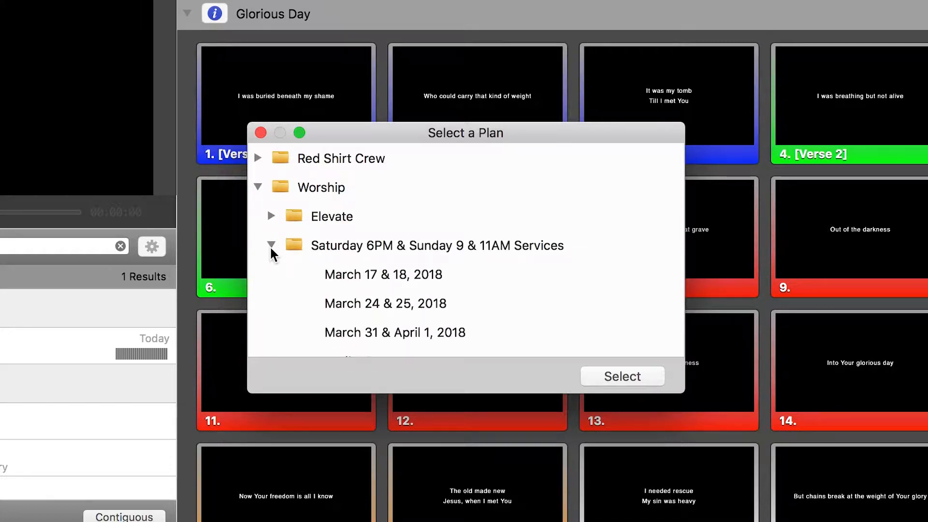
pyautogui.click(389, 279)
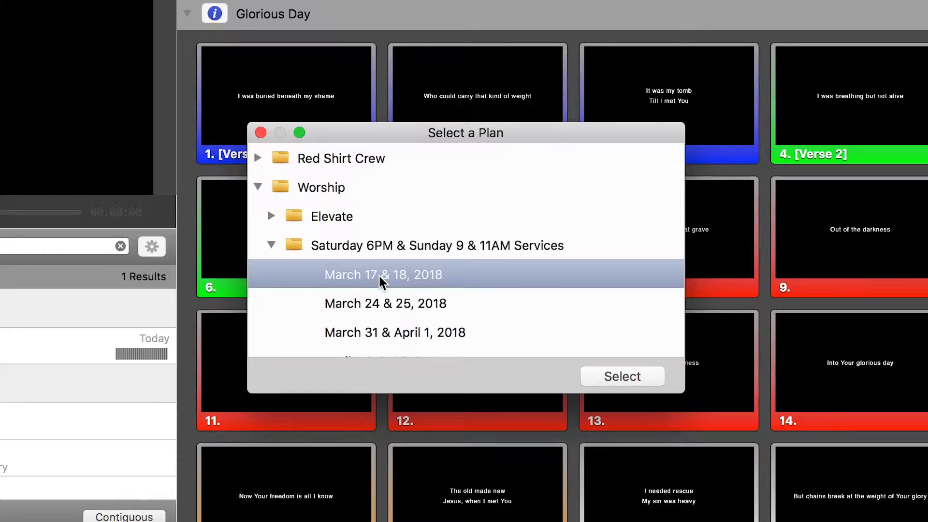
pyautogui.click(640, 382)
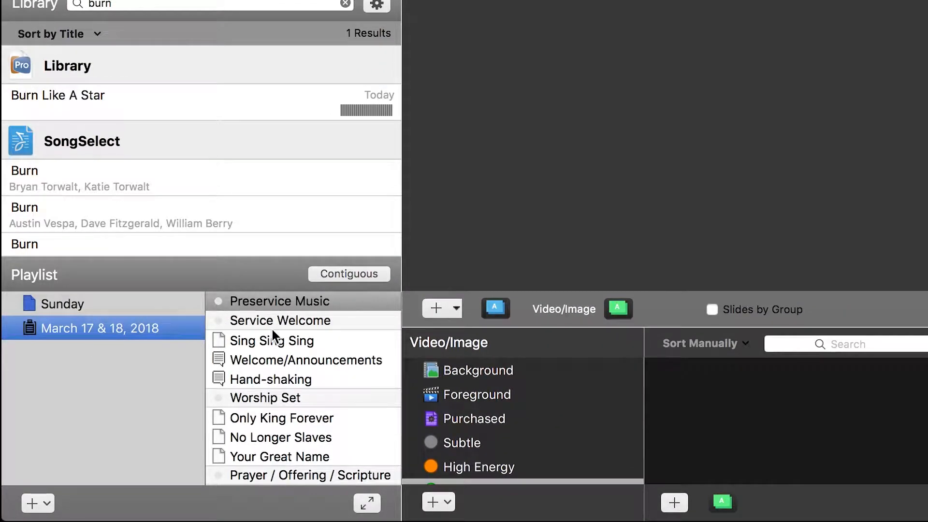
# Step: Examine the headers, songs and notes listed in the March 17 & 18, 2018 playlist
pyautogui.scroll(-5, 269, 340)
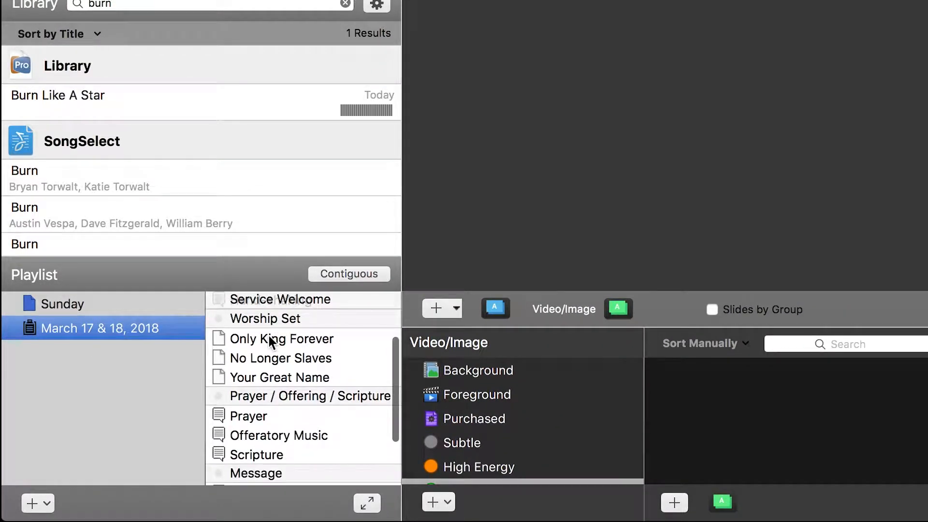
pyautogui.scroll(-2, 269, 336)
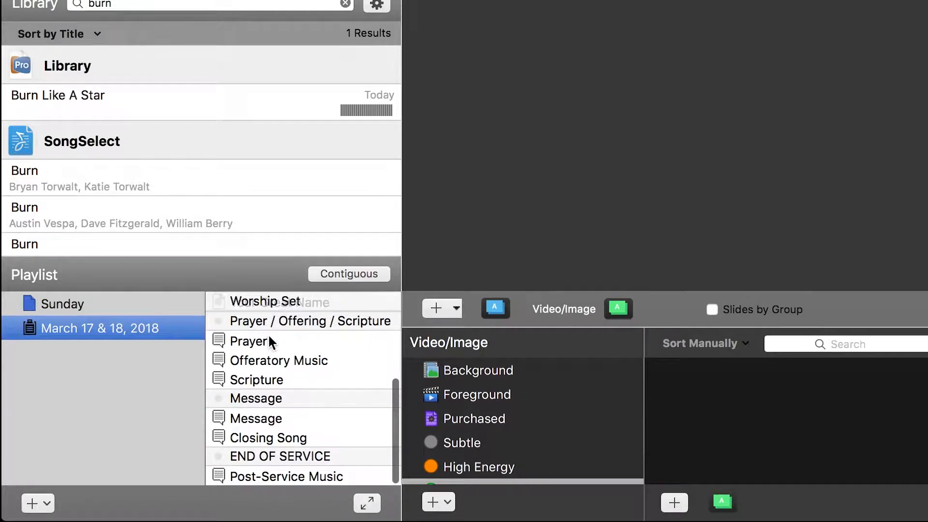
pyautogui.scroll(7, 321, 435)
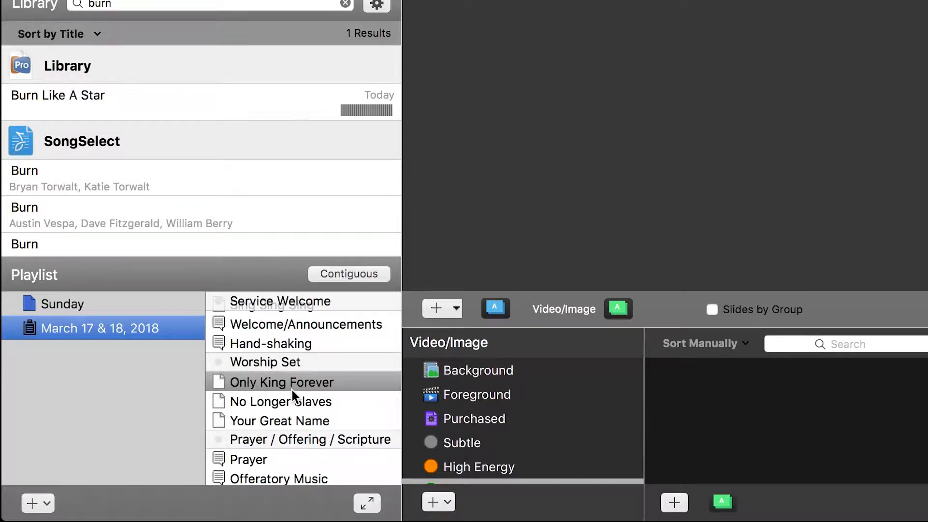
pyautogui.scroll(-3, 292, 390)
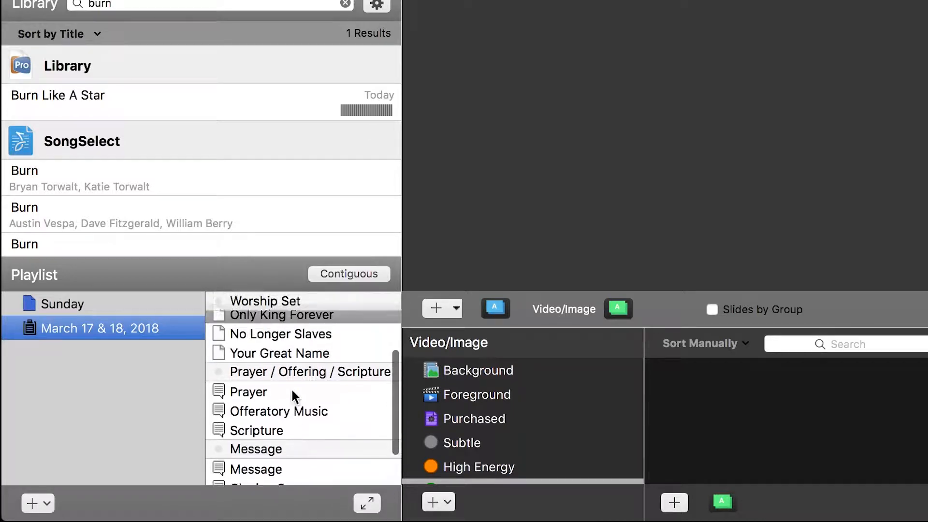
pyautogui.scroll(5, 292, 390)
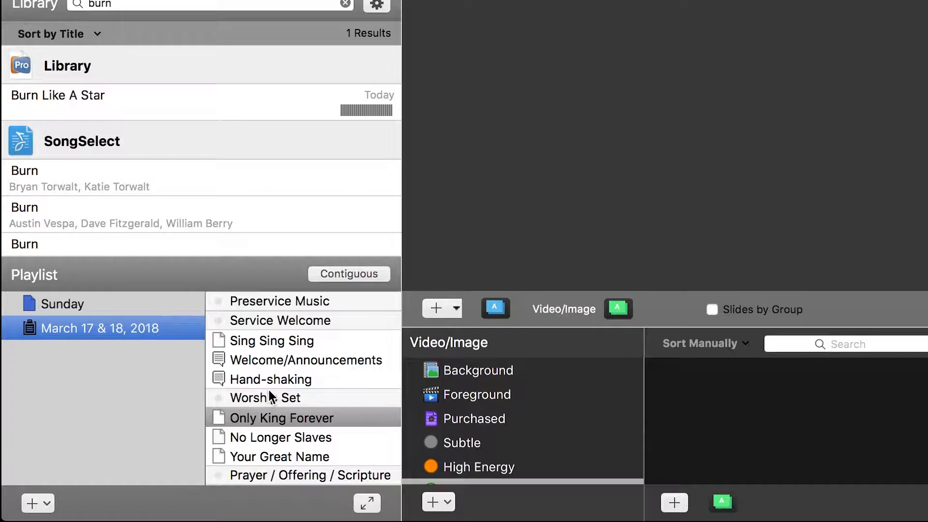
pyautogui.scroll(-5, 281, 389)
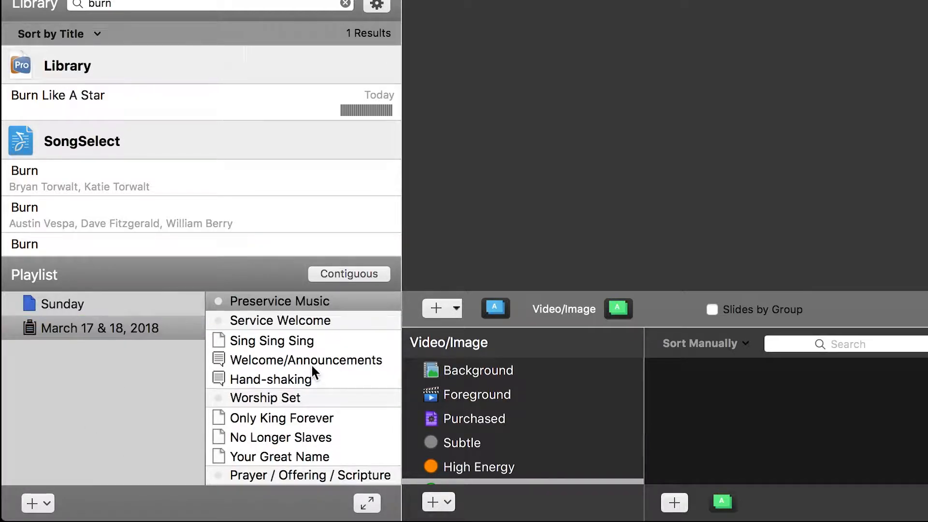
# Step: Convert the March 17 & 18, 2018 playlist to a non-PCO playlist
pyautogui.moveTo(58, 329)
pyautogui.rightClick(77, 332)
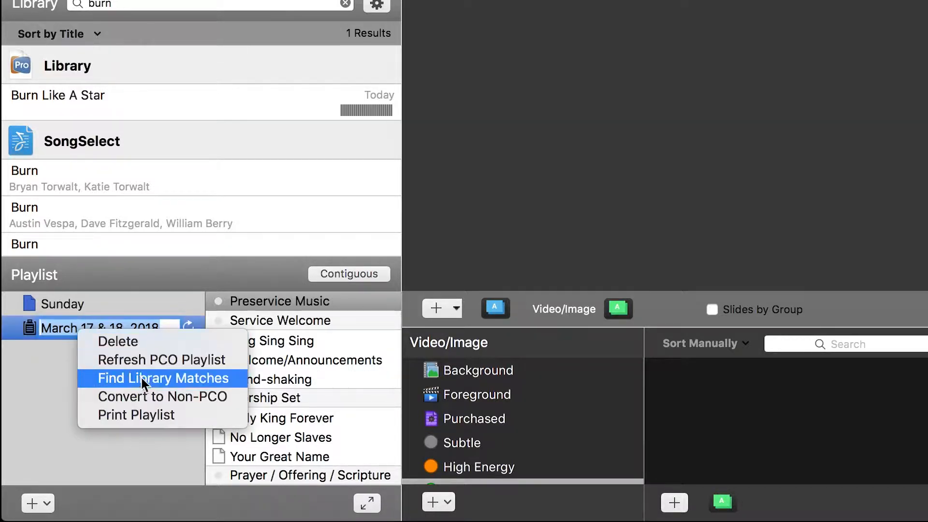
pyautogui.click(181, 398)
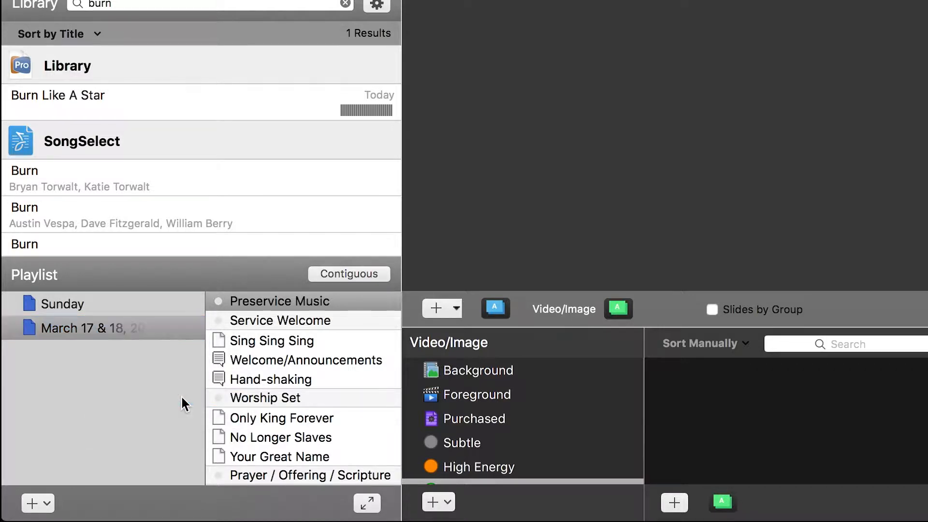
# Step: Rearrange the converted playlist by moving Sing Sing Sing below Welcome/Announcements and shifting an item near Worship Set upward
pyautogui.click(269, 342)
pyautogui.moveTo(279, 335); pyautogui.dragTo(283, 372)
pyautogui.moveTo(267, 404); pyautogui.dragTo(274, 362)
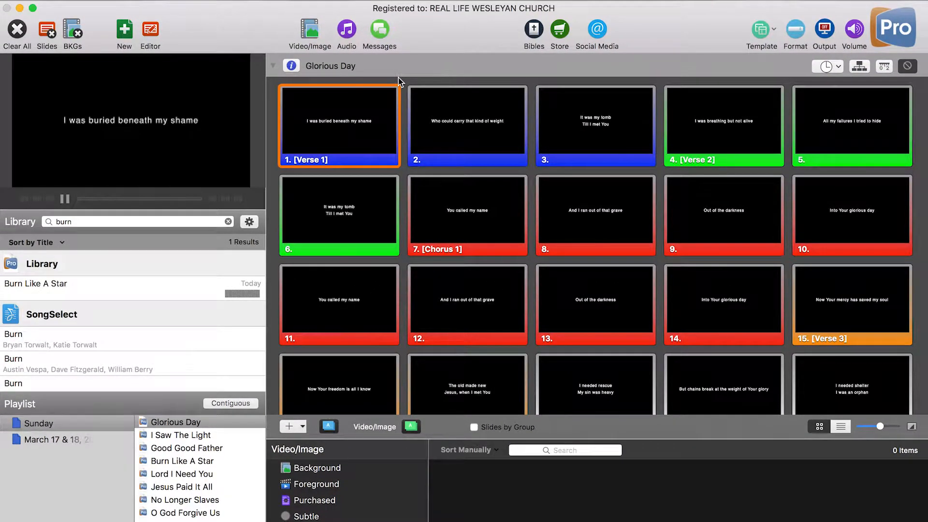
# Step: View the Sunday playlist's songs one after another and open No Longer Slaves
pyautogui.click(201, 436)
pyautogui.click(191, 449)
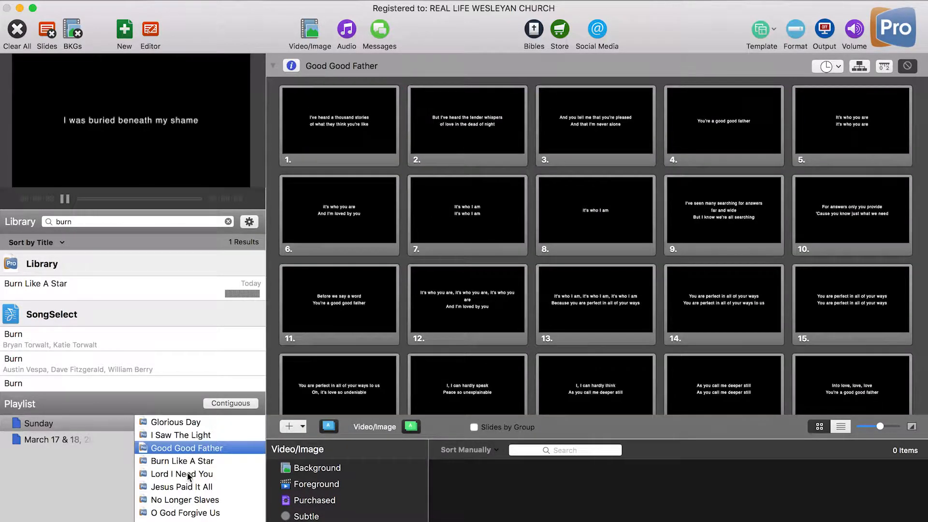
pyautogui.click(188, 474)
pyautogui.click(188, 486)
pyautogui.click(189, 500)
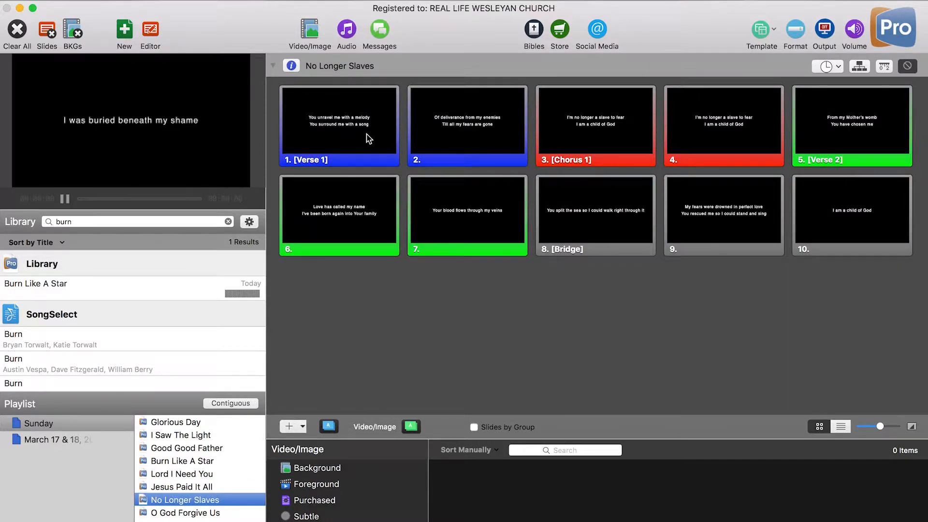
# Step: Present the No Longer Slaves slides live in sequence, from the first Verse 1 slide through slide 9
pyautogui.click(342, 145)
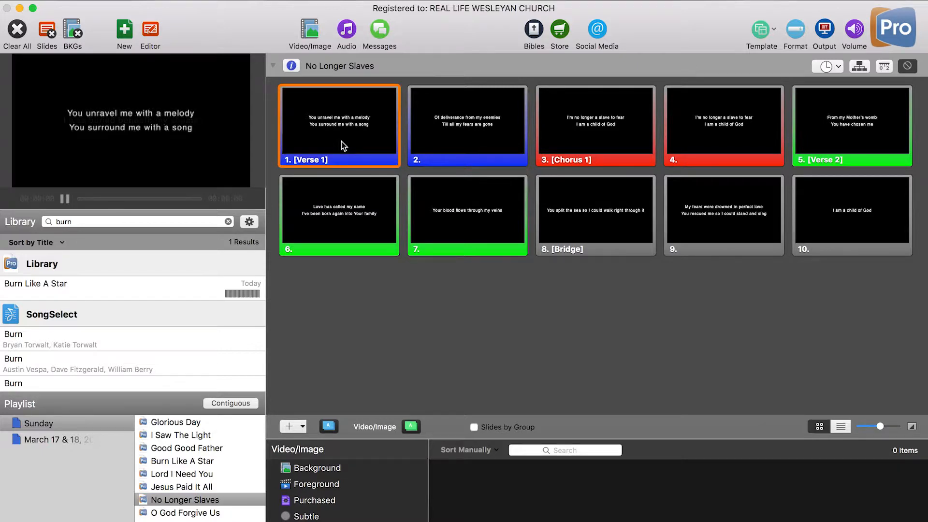
pyautogui.click(468, 129)
pyautogui.click(608, 120)
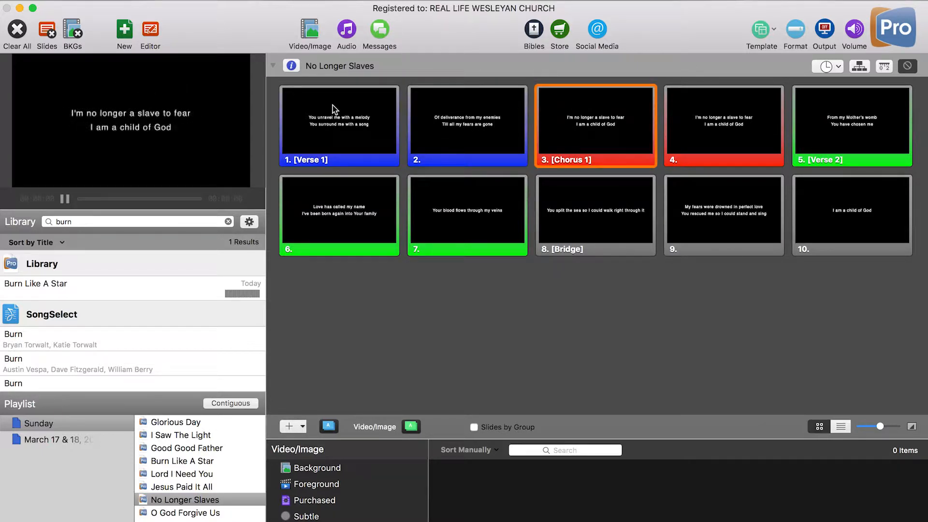
pyautogui.click(697, 120)
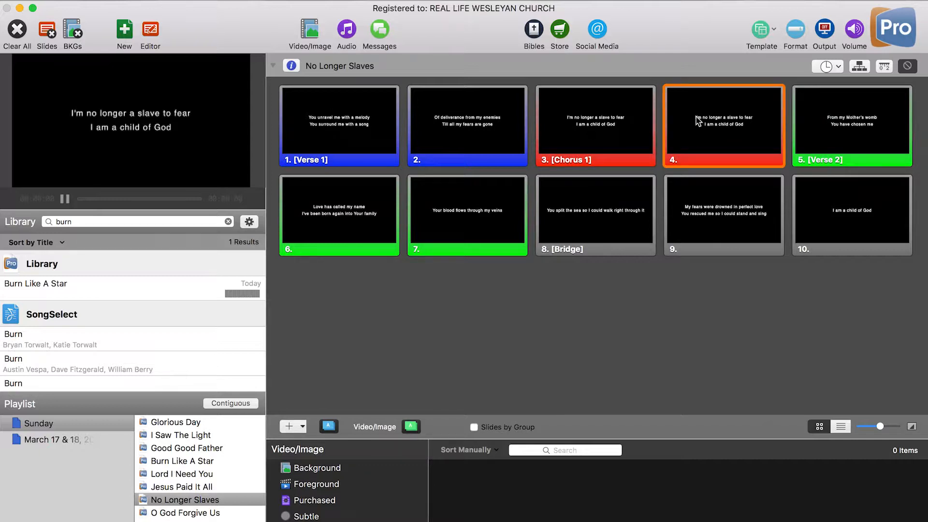
pyautogui.press('Right')
pyautogui.press('Right')
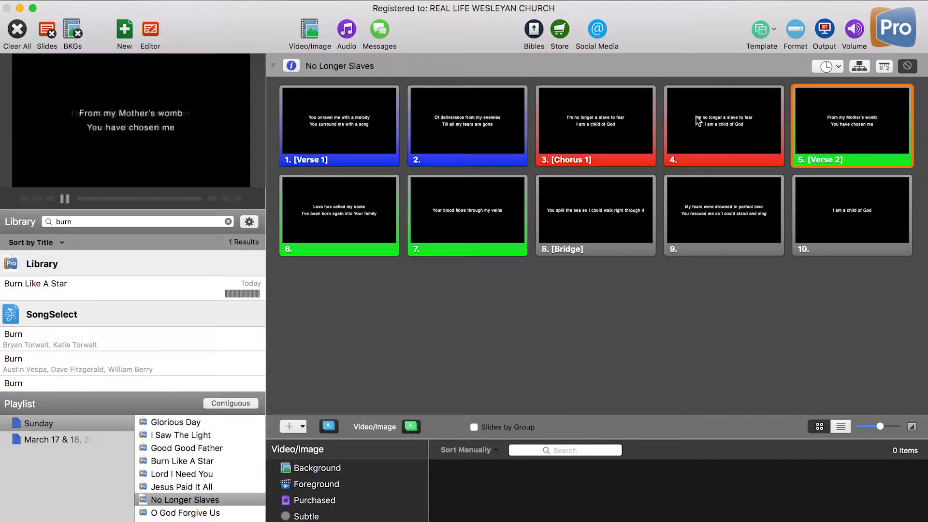
pyautogui.press('Right')
pyautogui.press('Right')
pyautogui.press('Right')
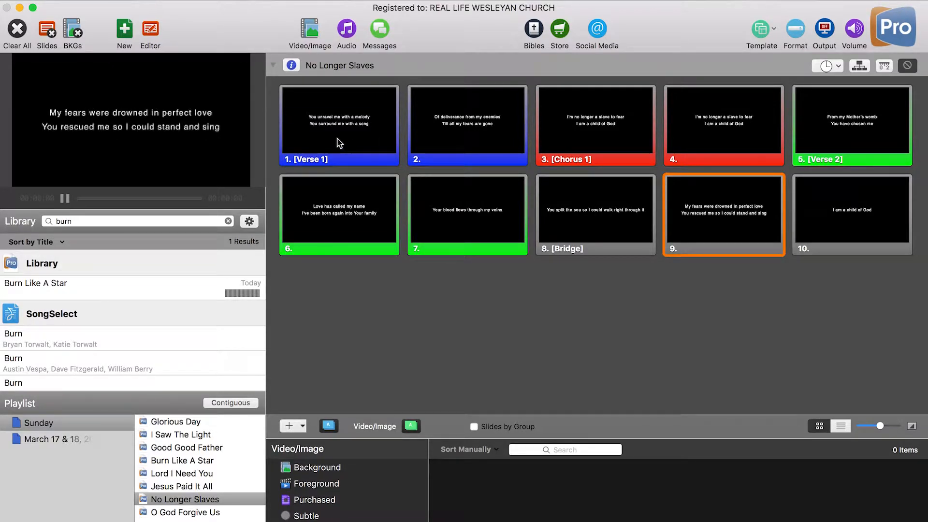
# Step: Try moving the first Verse 1 slide of No Longer Slaves to a later position in the slide order
pyautogui.moveTo(343, 131); pyautogui.dragTo(655, 145)
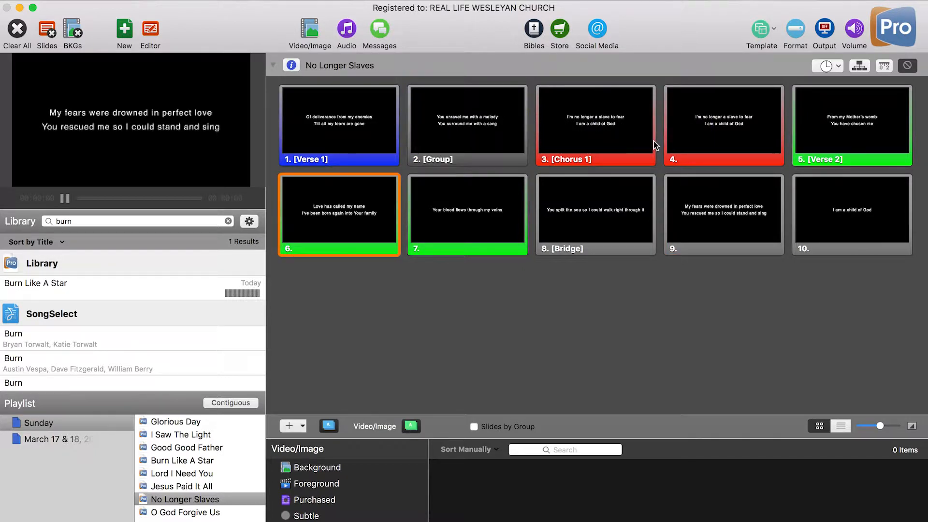
pyautogui.click(291, 66)
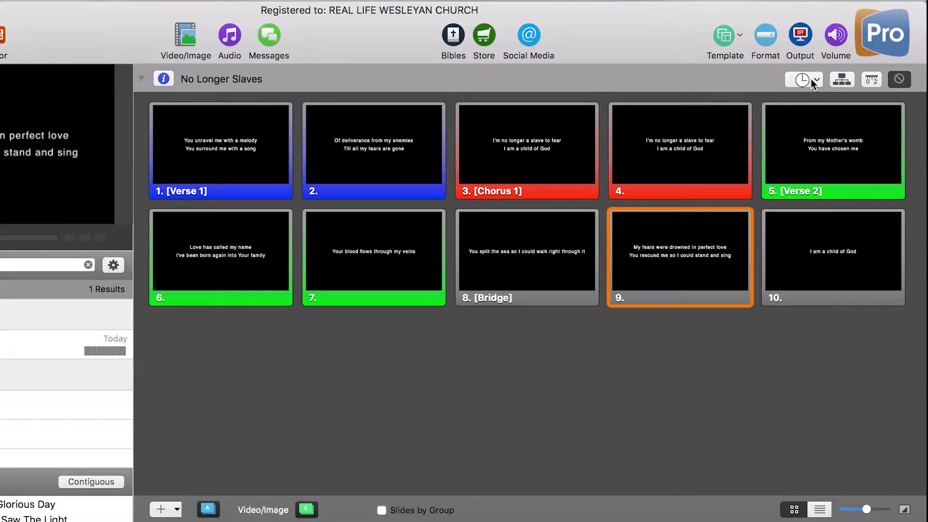
# Step: Set a 2-second advance timer on all No Longer Slaves slides and present them from the first Verse 1 slide
pyautogui.click(812, 81)
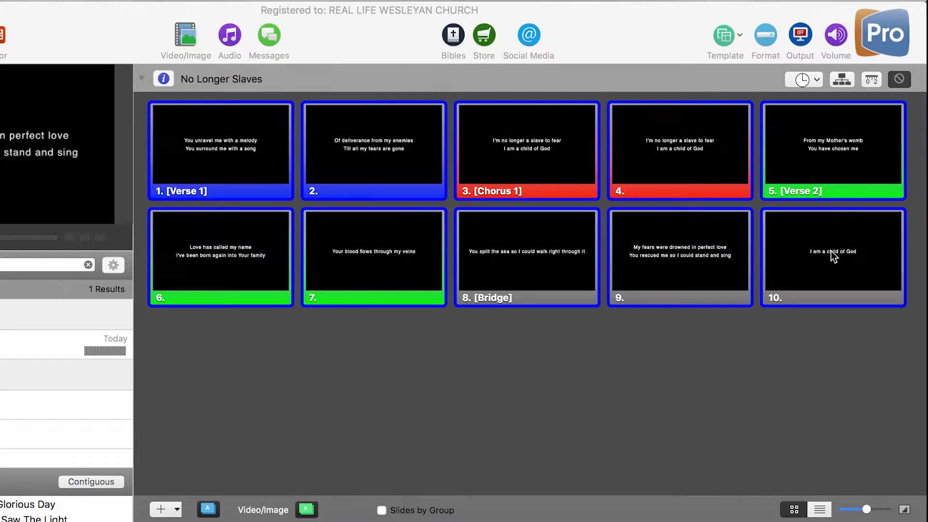
pyautogui.click(802, 80)
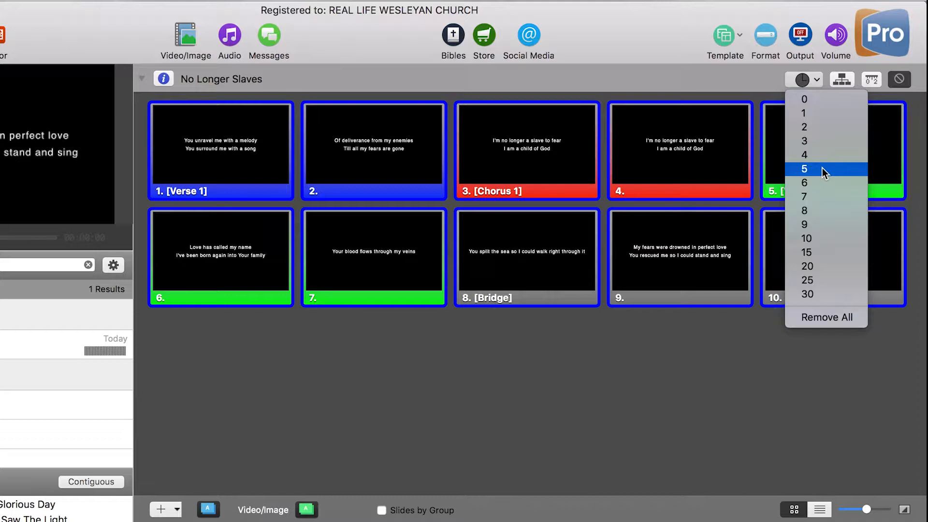
pyautogui.click(819, 128)
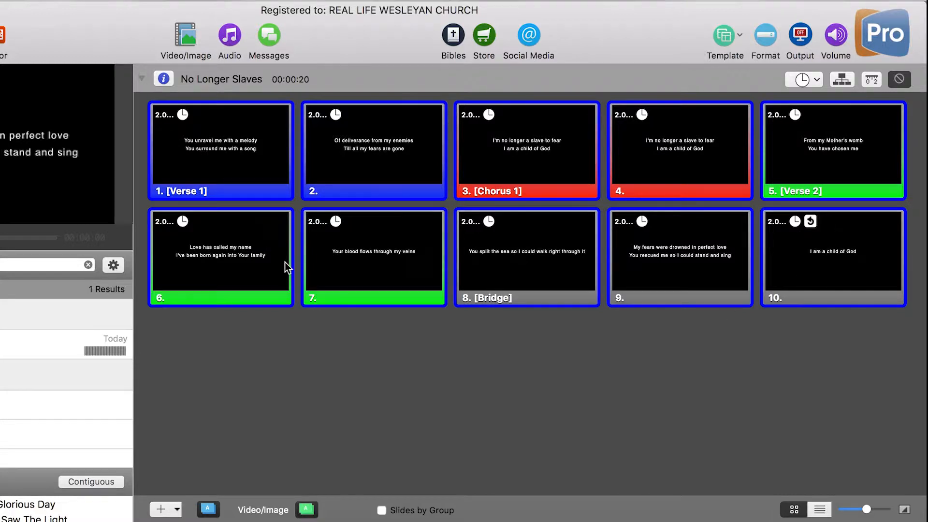
pyautogui.click(248, 387)
pyautogui.click(212, 143)
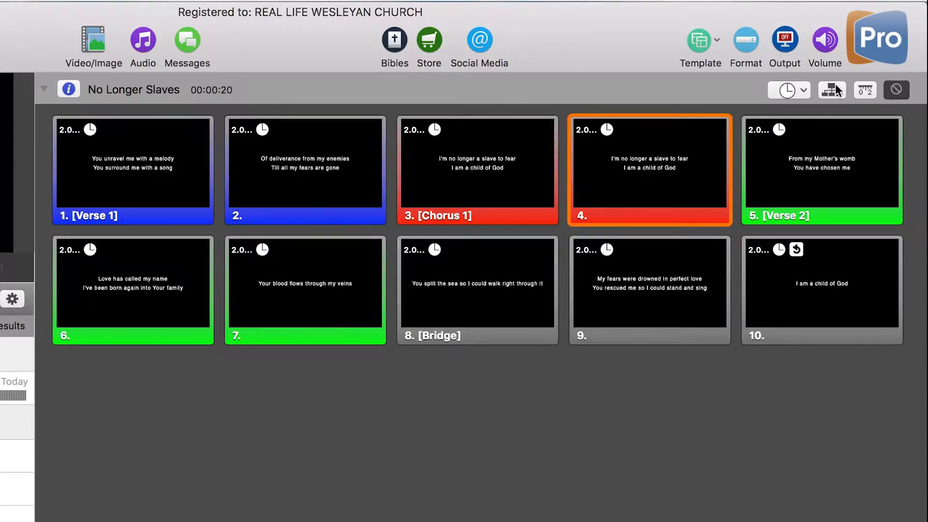
# Step: Create a new arrangement for No Longer Slaves named "jfldskjf;lsdfj"
pyautogui.click(831, 91)
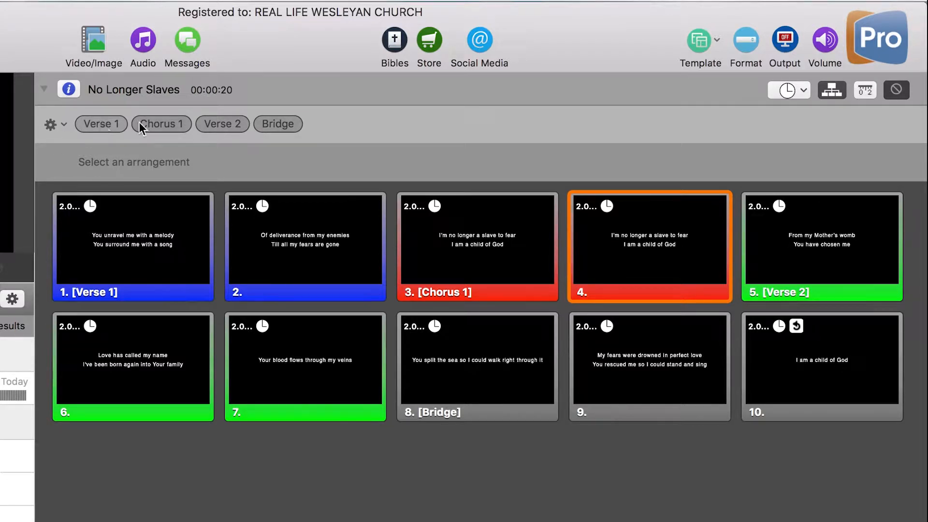
pyautogui.click(52, 123)
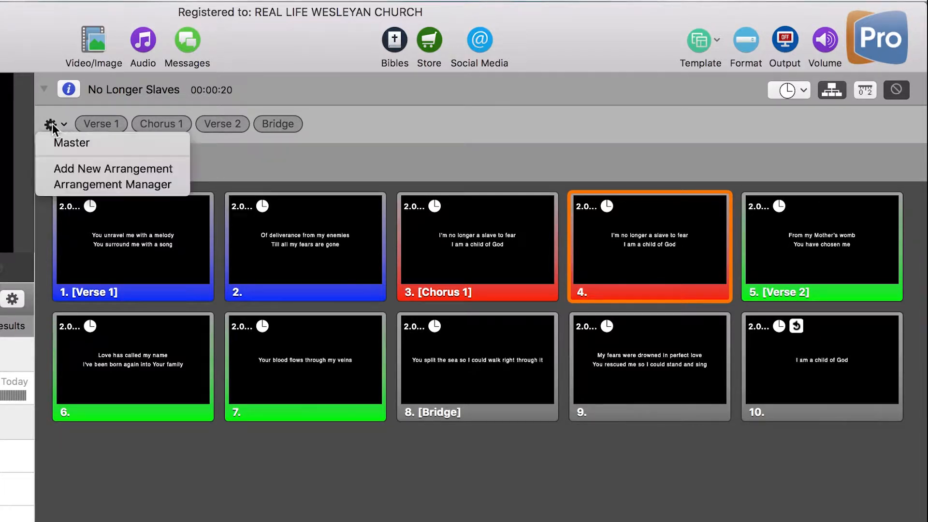
pyautogui.click(92, 173)
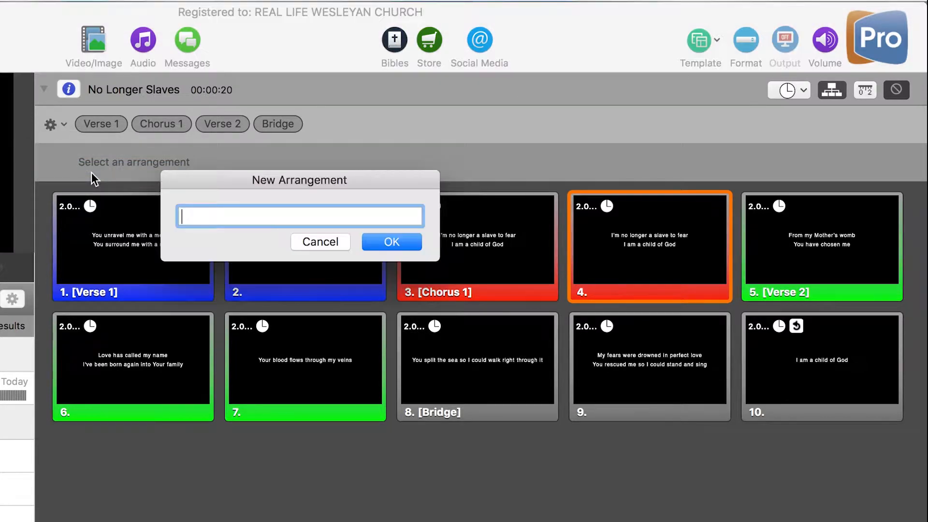
pyautogui.write('jfldskjf;lsdfj')
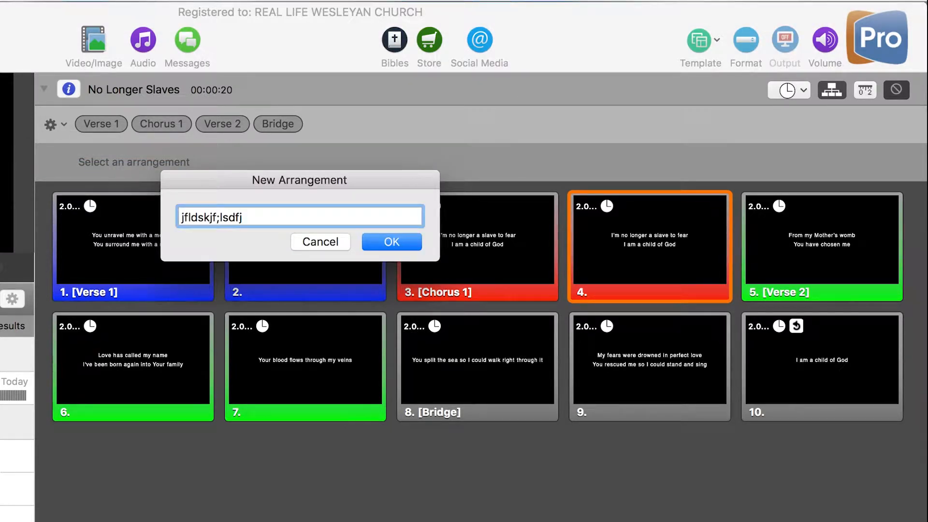
pyautogui.press('Return')
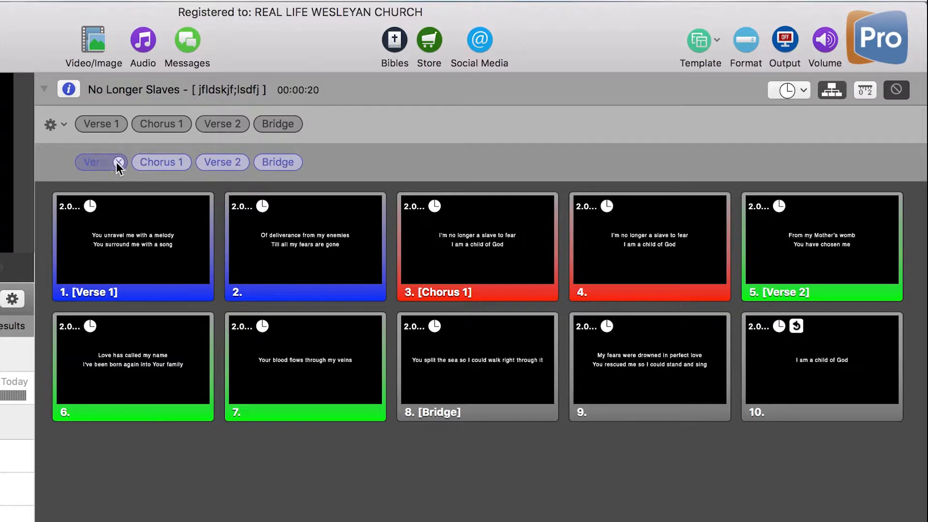
# Step: Move Verse 1 to the end of the arrangement and append another Verse 2 and Chorus 1 after it
pyautogui.moveTo(99, 163); pyautogui.dragTo(309, 168)
pyautogui.moveTo(224, 123); pyautogui.dragTo(323, 161)
pyautogui.moveTo(178, 121); pyautogui.dragTo(390, 161)
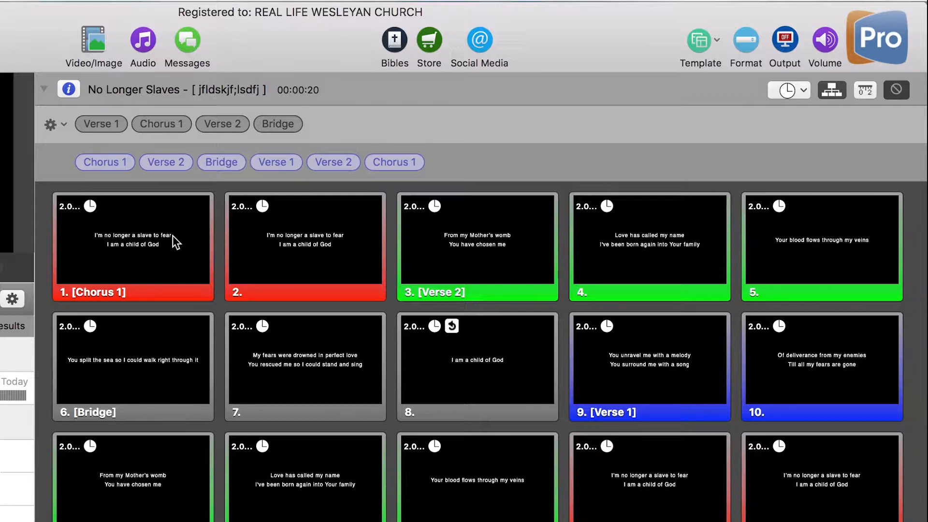
# Step: Quick-edit the second slide of the opening Chorus 1, deleting the "o" after the "l" in "longer", and close the editor
pyautogui.rightClick(300, 240)
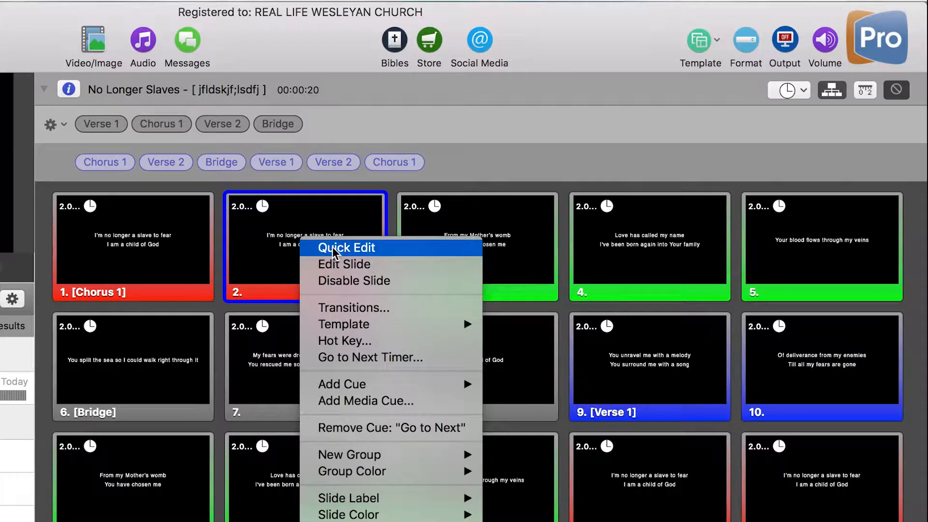
pyautogui.click(333, 249)
pyautogui.doubleClick(286, 243)
pyautogui.click(282, 238)
pyautogui.press('BackSpace')
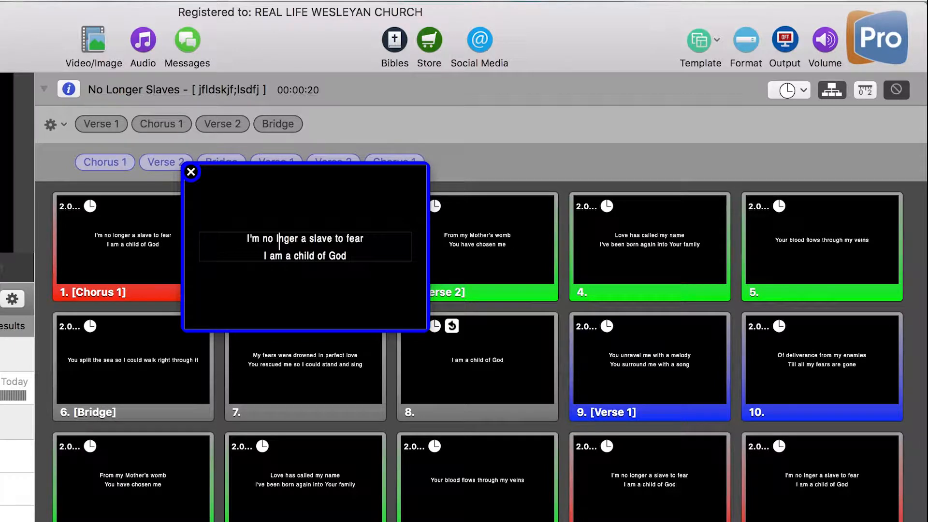
pyautogui.click(191, 172)
pyautogui.click(824, 491)
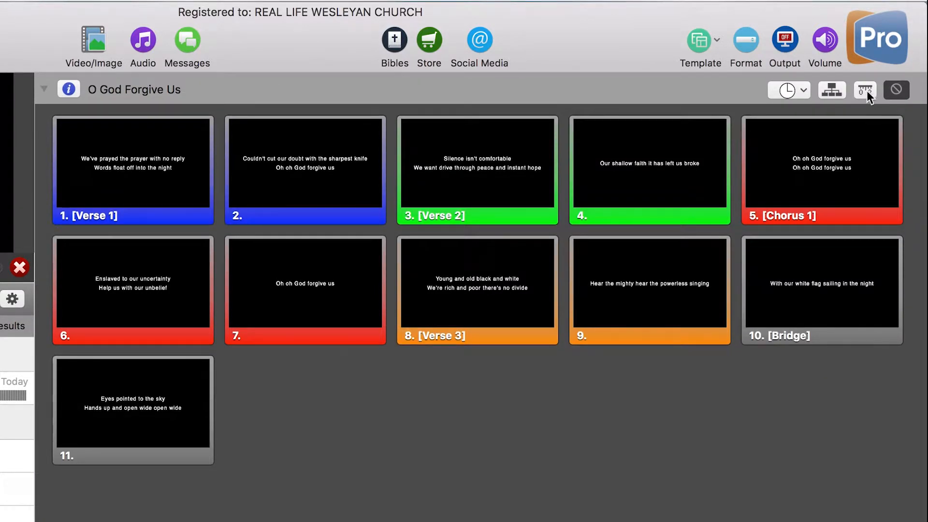
# Step: Place slide 2 at about 6.9 s and slide 3 at about 16.7 s on O God Forgive Us's timeline and start playback
pyautogui.click(865, 90)
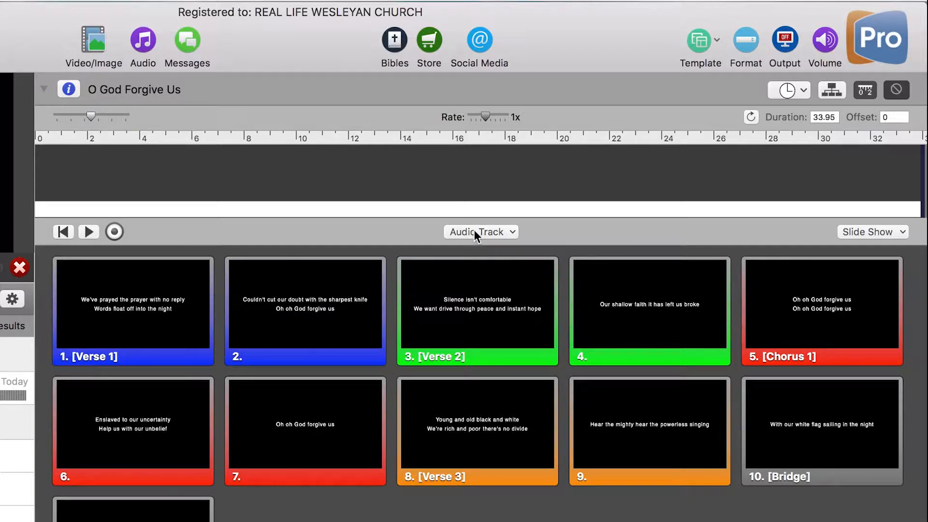
pyautogui.moveTo(280, 319); pyautogui.dragTo(216, 179)
pyautogui.moveTo(450, 307); pyautogui.dragTo(471, 166)
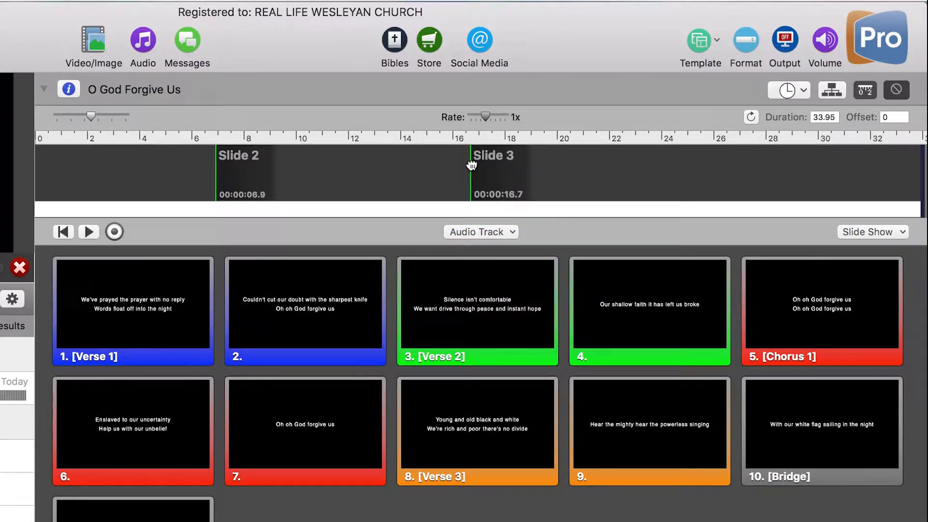
pyautogui.click(89, 231)
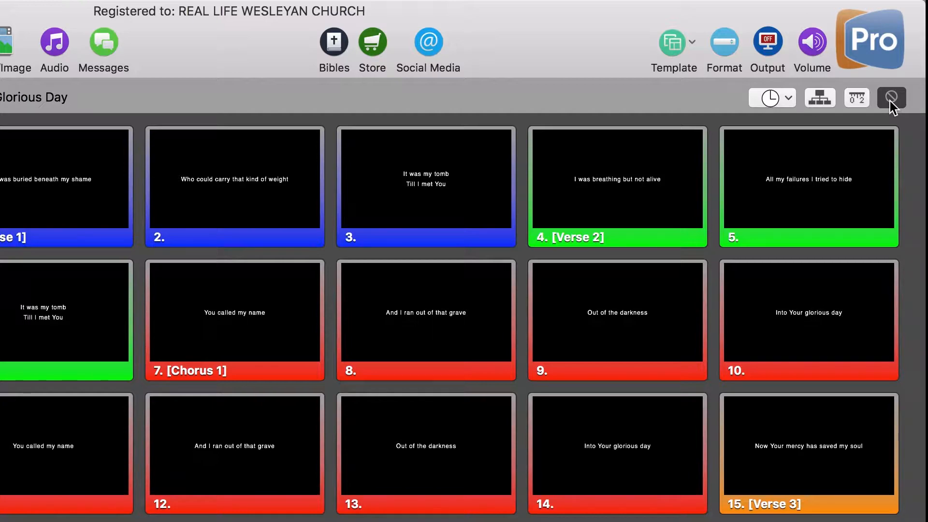
# Step: Set the slide transition for Glorious Day to Dissolve
pyautogui.click(890, 99)
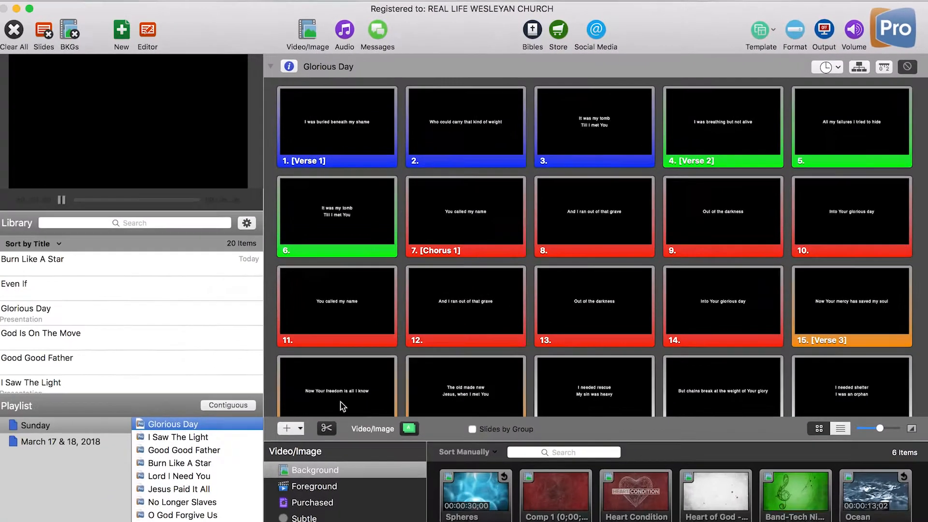
pyautogui.click(329, 427)
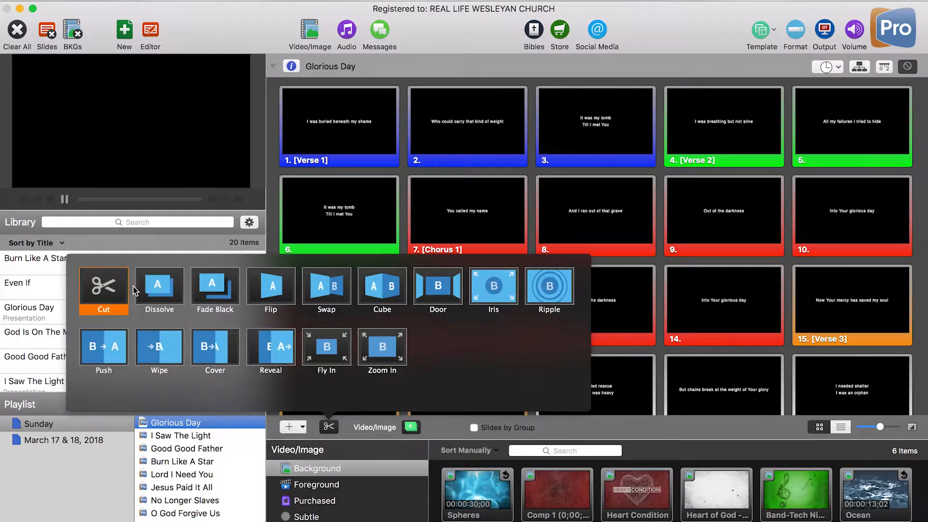
pyautogui.click(164, 292)
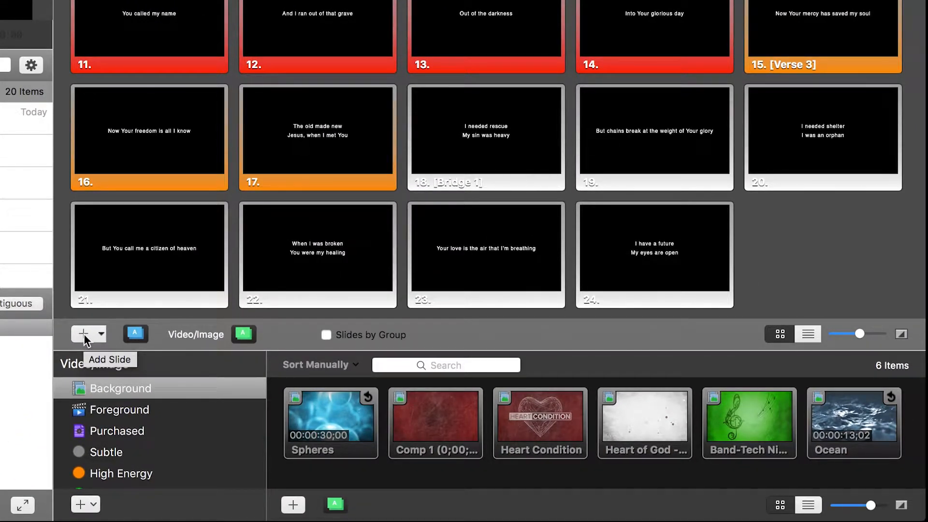
# Step: Add a blank slide to the end of Glorious Day and look over the available slide template groups
pyautogui.click(84, 338)
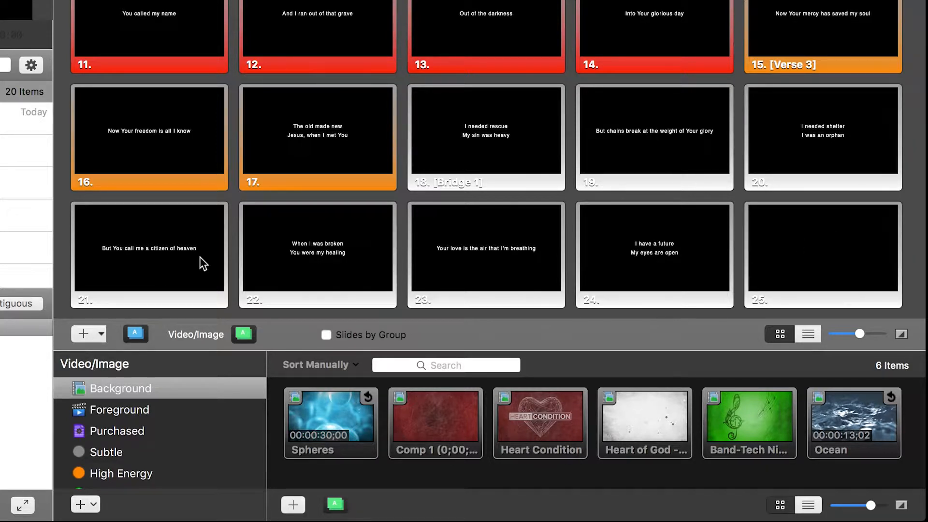
pyautogui.click(101, 334)
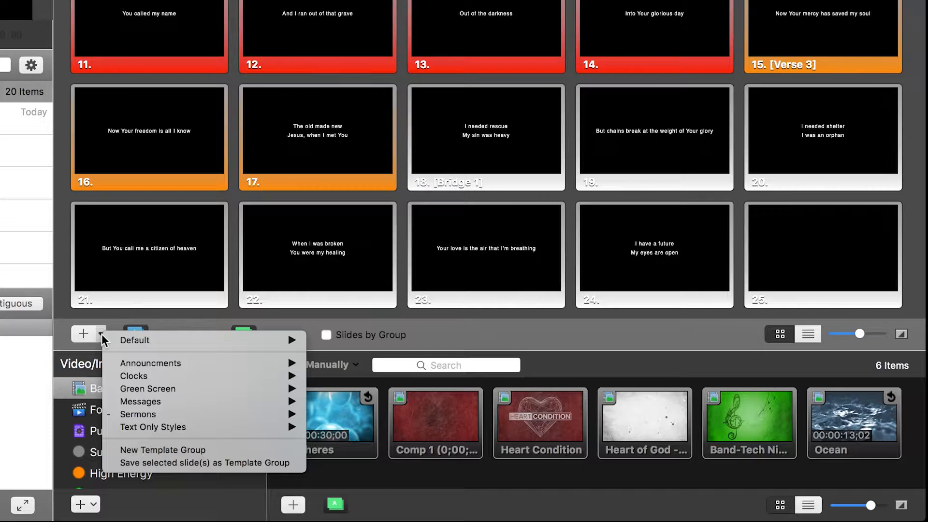
pyautogui.moveTo(178, 405)
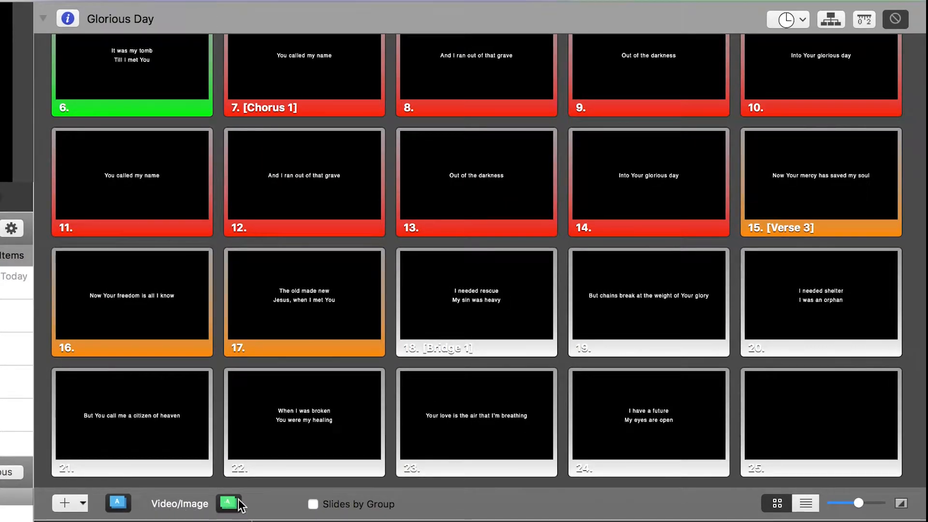
pyautogui.click(228, 504)
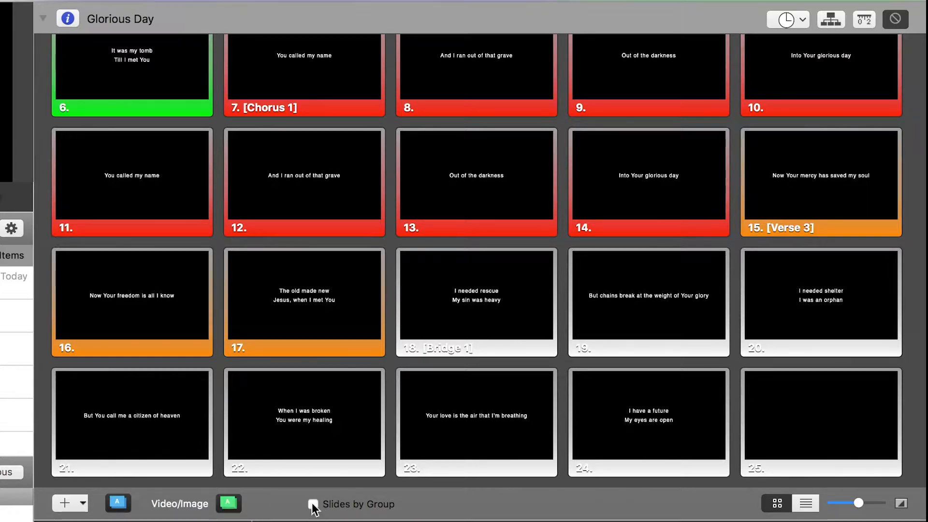
# Step: Display Glorious Day's slides by group and review the sections from Verse 1 through Bridge 1
pyautogui.click(312, 505)
pyautogui.scroll(5, 169, 100)
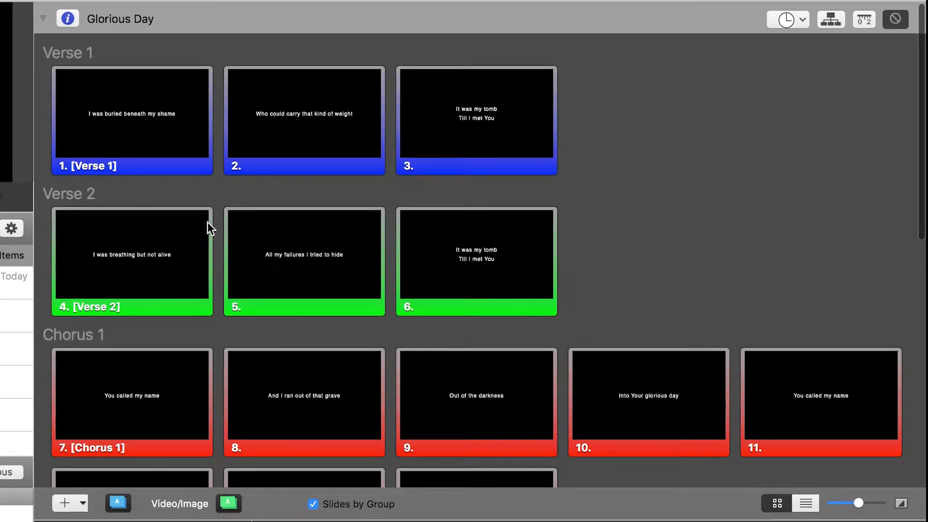
pyautogui.scroll(-10, 208, 222)
pyautogui.scroll(-5, 207, 222)
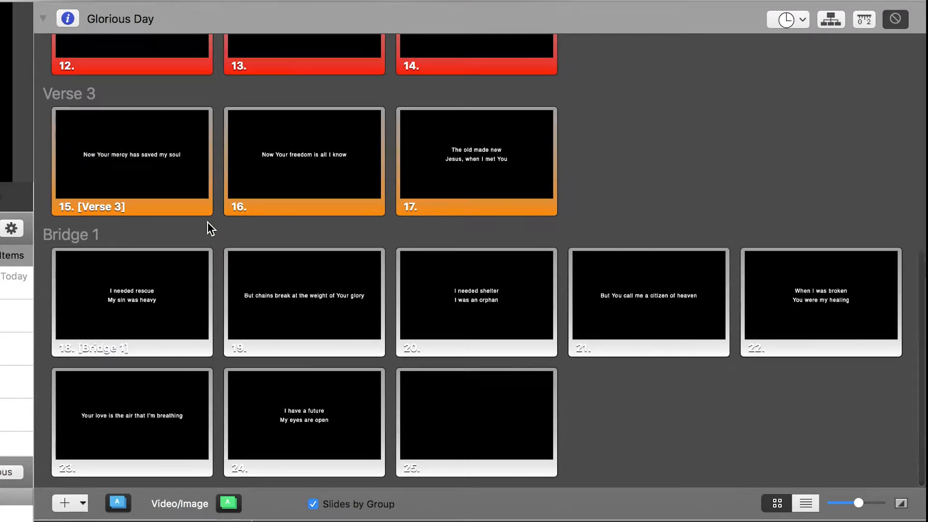
pyautogui.scroll(15, 207, 222)
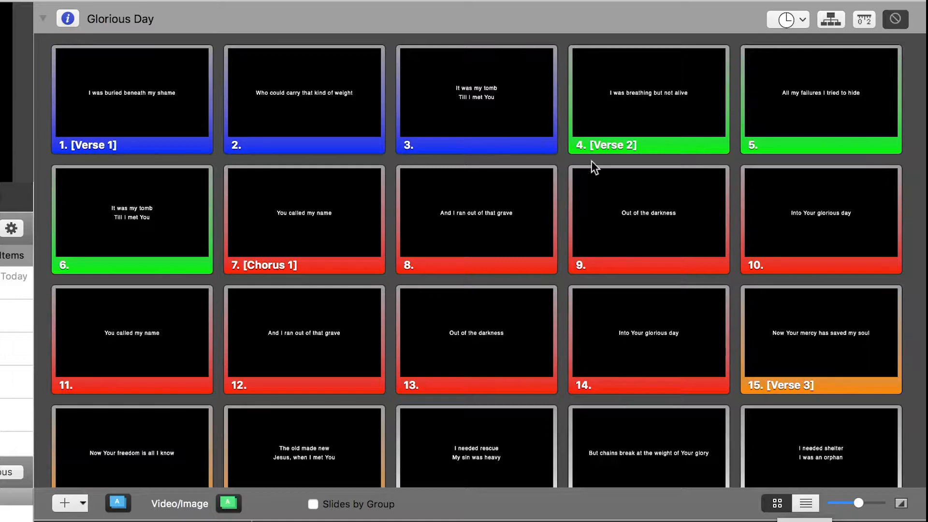
# Step: Review Glorious Day's slides in list view, and return to the grid with slightly larger thumbnails
pyautogui.click(805, 503)
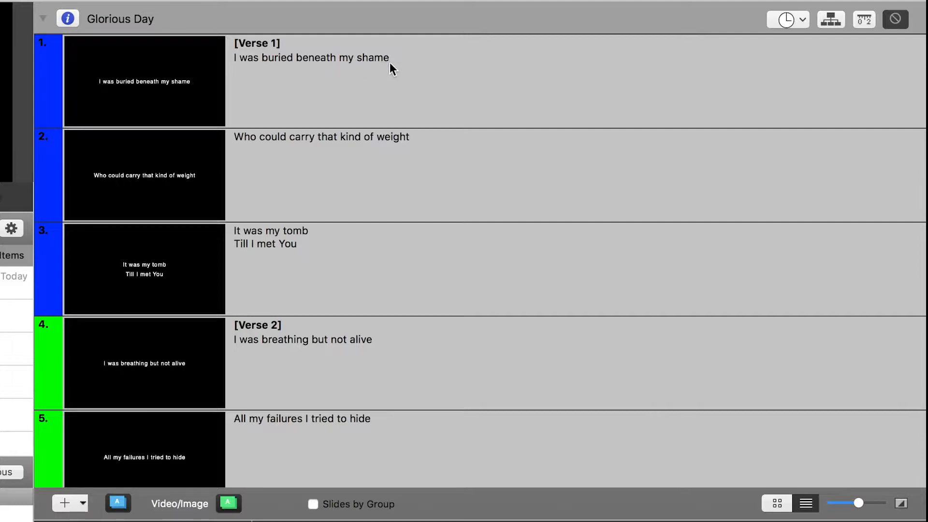
pyautogui.scroll(-15, 392, 180)
pyautogui.scroll(-3, 393, 180)
pyautogui.scroll(20, 393, 180)
pyautogui.click(779, 504)
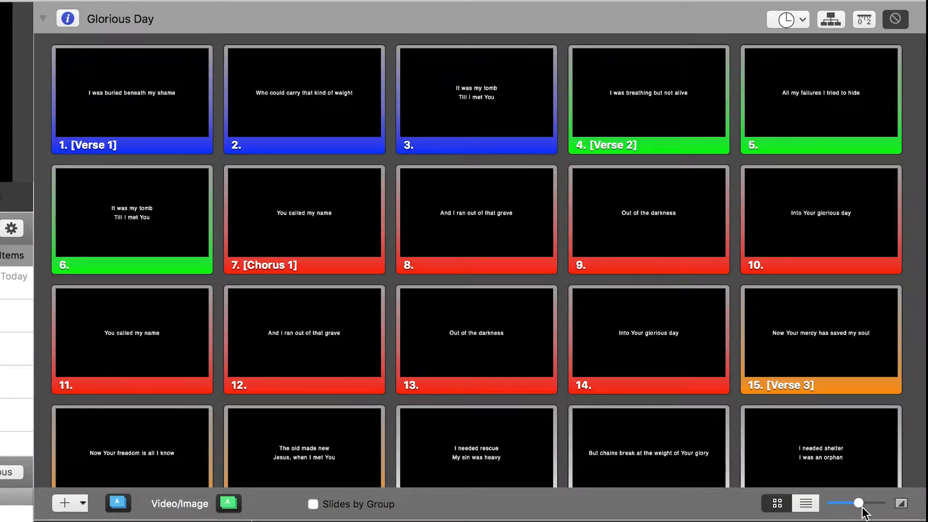
pyautogui.moveTo(858, 503)
pyautogui.mouseDown()
pyautogui.moveTo(893, 491)
pyautogui.moveTo(818, 515)
pyautogui.moveTo(884, 502)
pyautogui.moveTo(862, 505)
pyautogui.mouseUp()
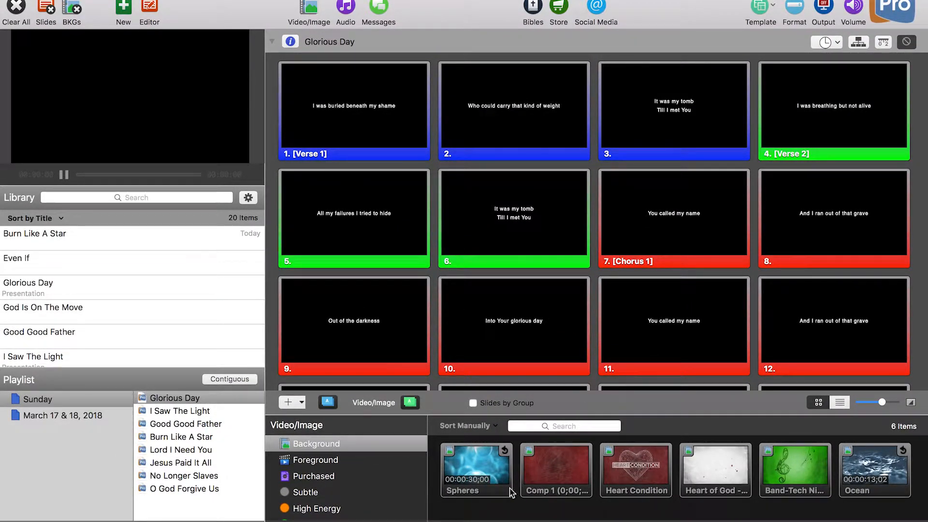
# Step: Compare the Foreground and Background media categories and play the Ocean video background live
pyautogui.click(293, 462)
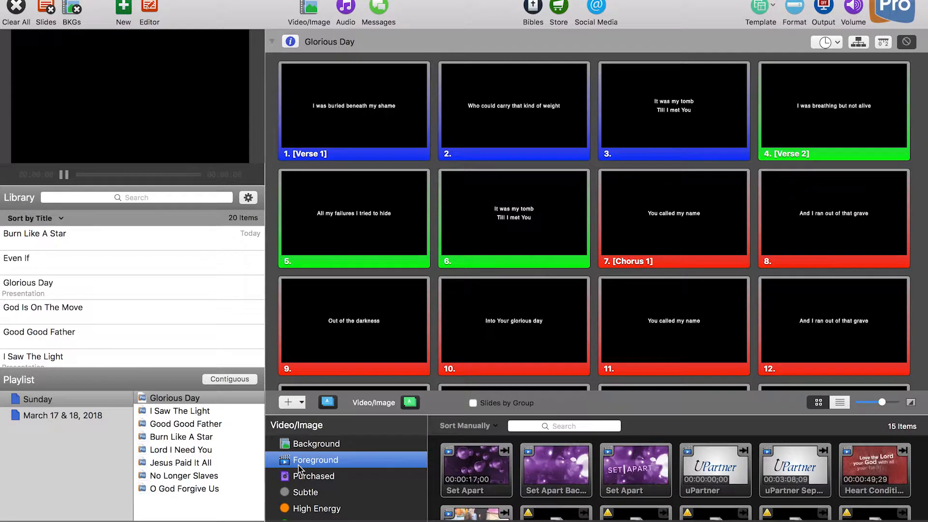
pyautogui.click(314, 447)
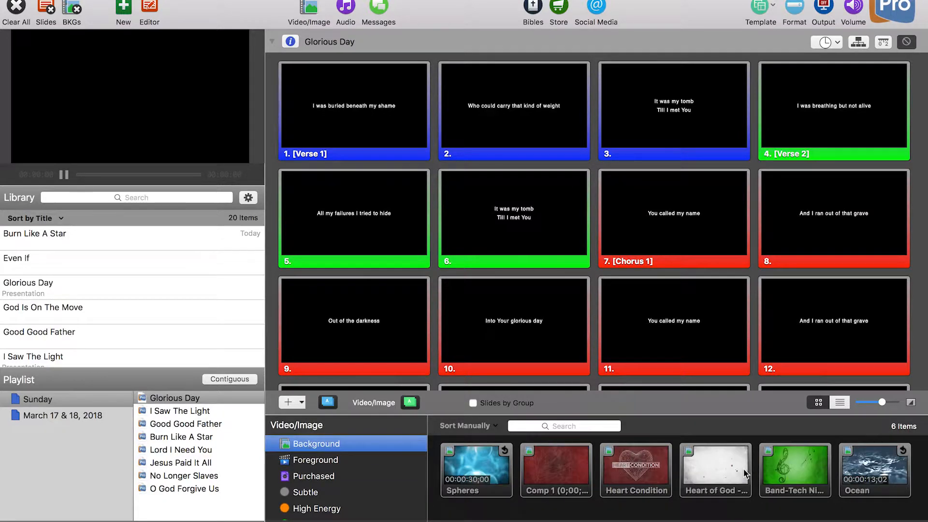
pyautogui.click(868, 466)
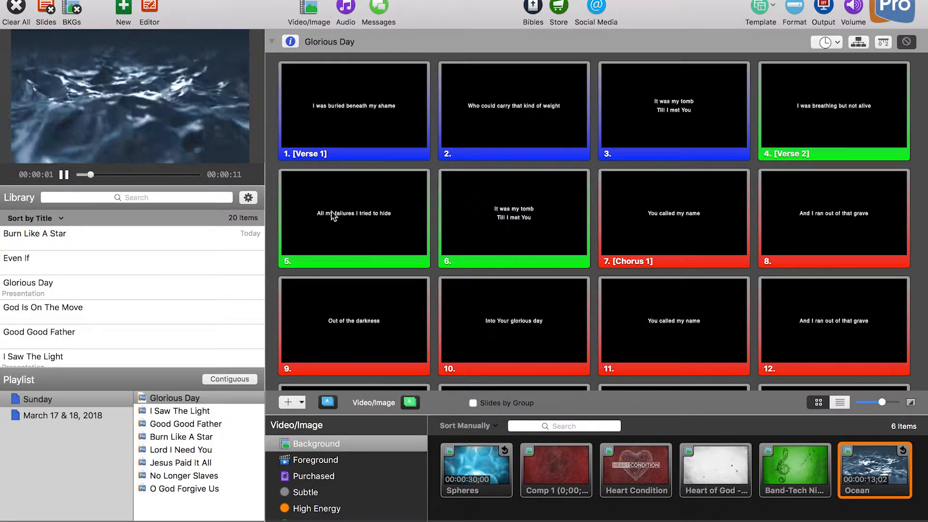
# Step: Find the Heart of God title image with the red heart among the foreground media and show it live
pyautogui.click(316, 459)
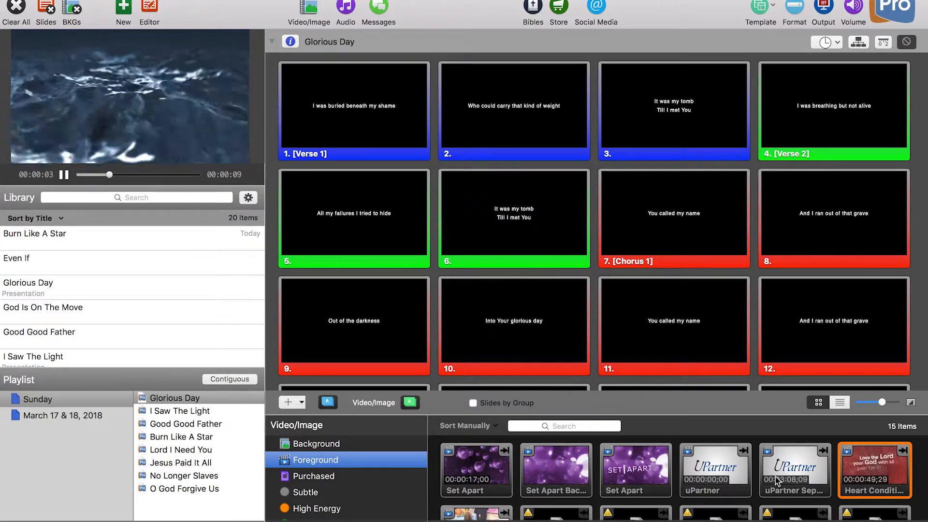
pyautogui.scroll(-3, 802, 467)
pyautogui.scroll(-2, 819, 463)
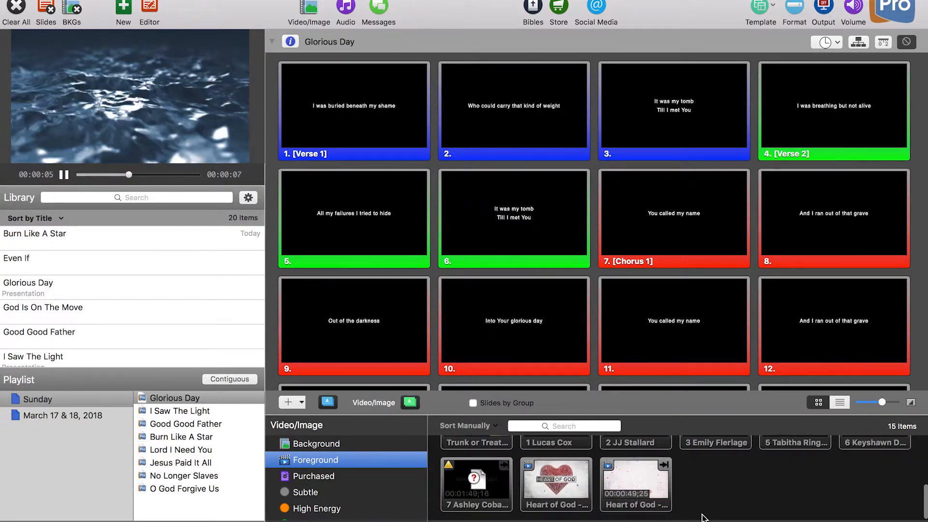
pyautogui.click(558, 479)
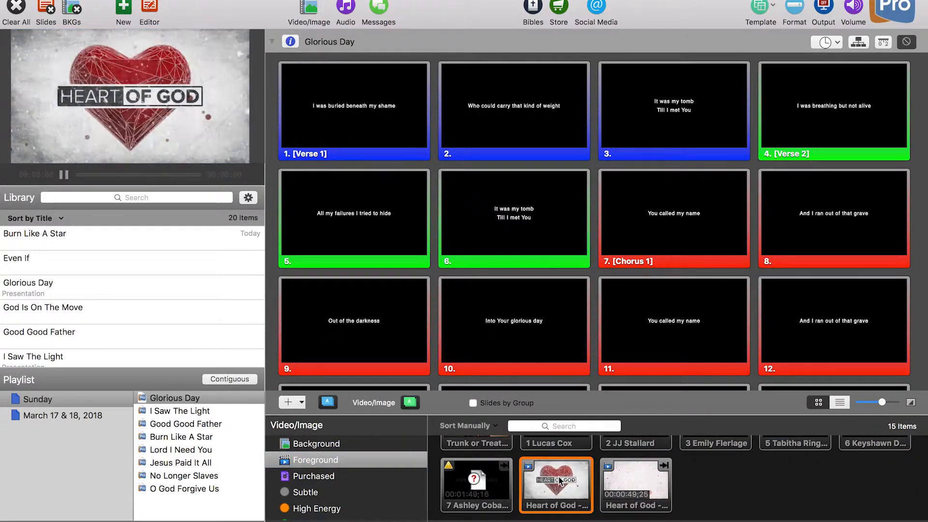
# Step: Show Glorious Day's first Verse 1 slide live and play the Ocean video background behind its lyrics
pyautogui.scroll(5, 519, 477)
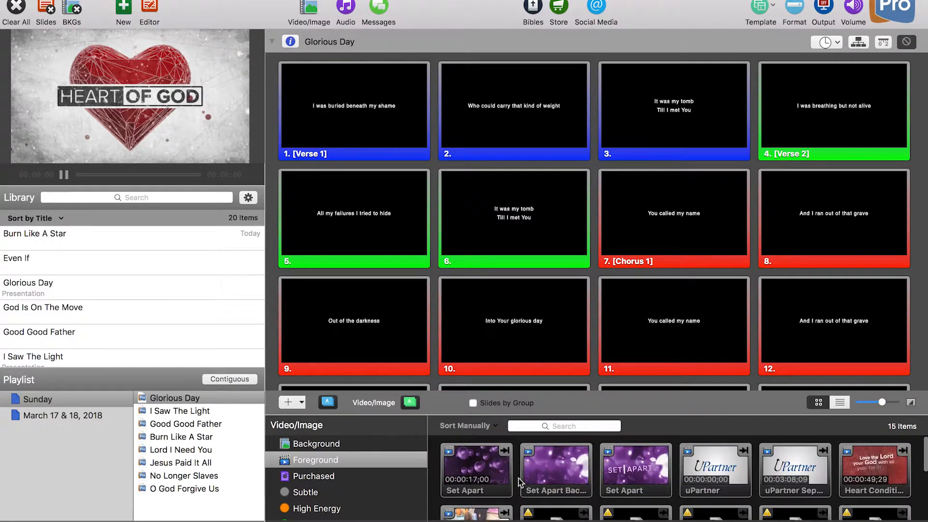
pyautogui.click(367, 127)
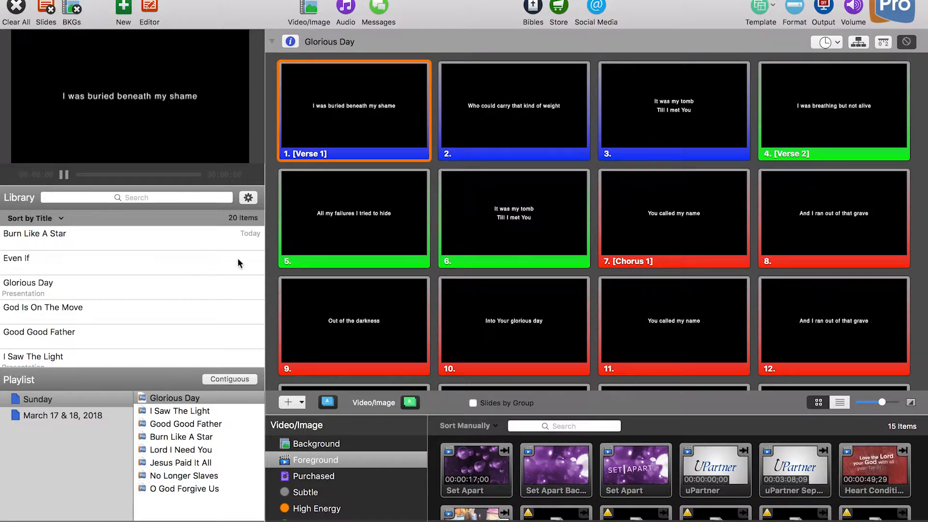
pyautogui.click(323, 444)
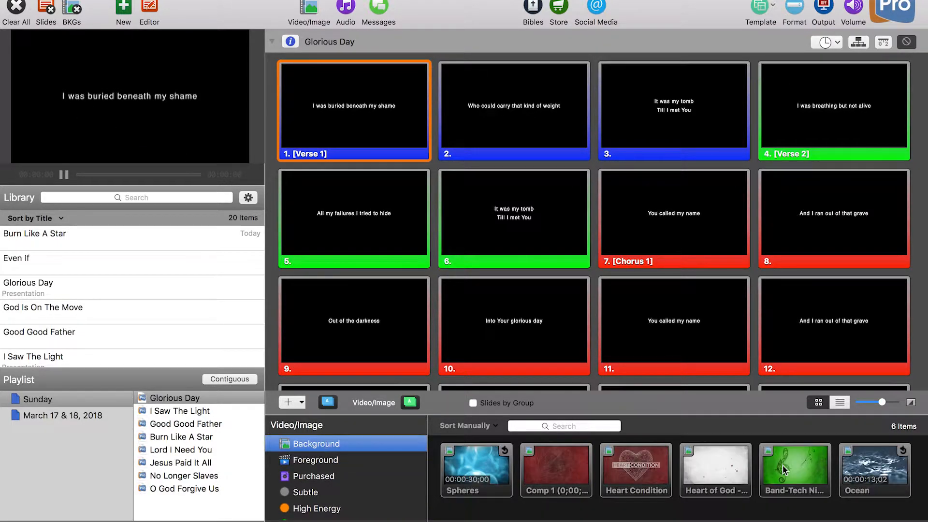
pyautogui.click(865, 475)
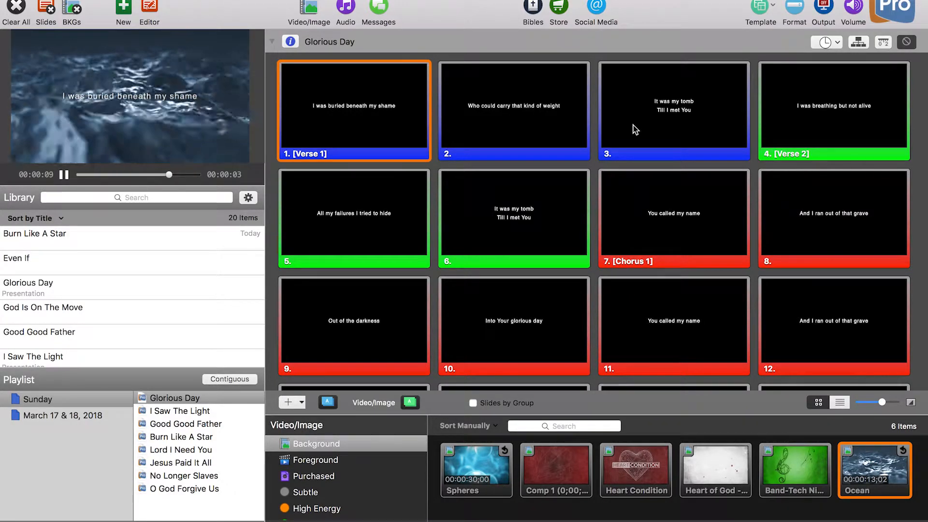
# Step: Review the Purchased media category and the color tags, and inspect the playback and tagging options for the Spheres background
pyautogui.click(314, 474)
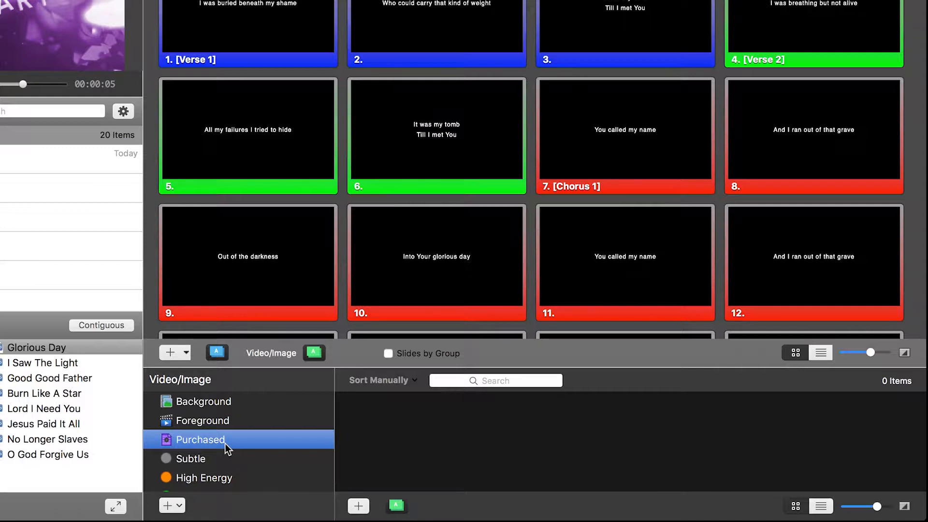
pyautogui.scroll(-2, 244, 437)
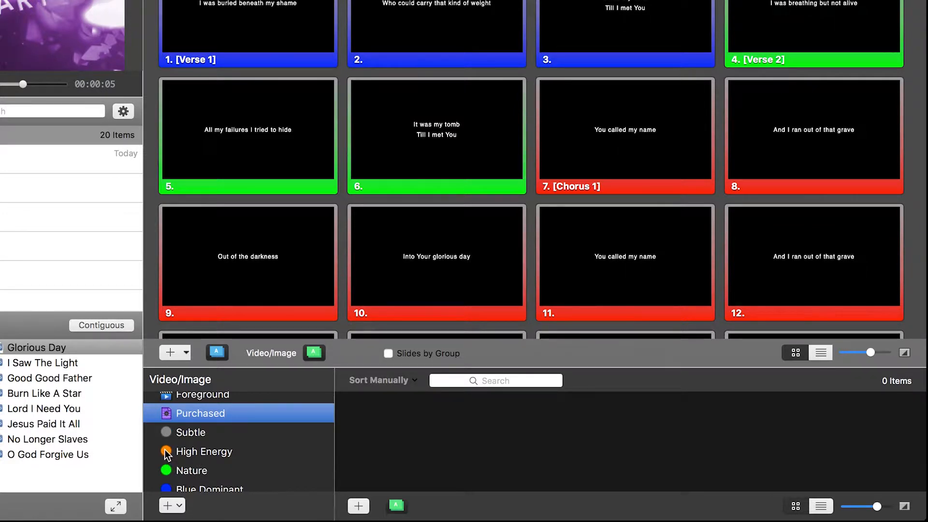
pyautogui.scroll(-1, 242, 457)
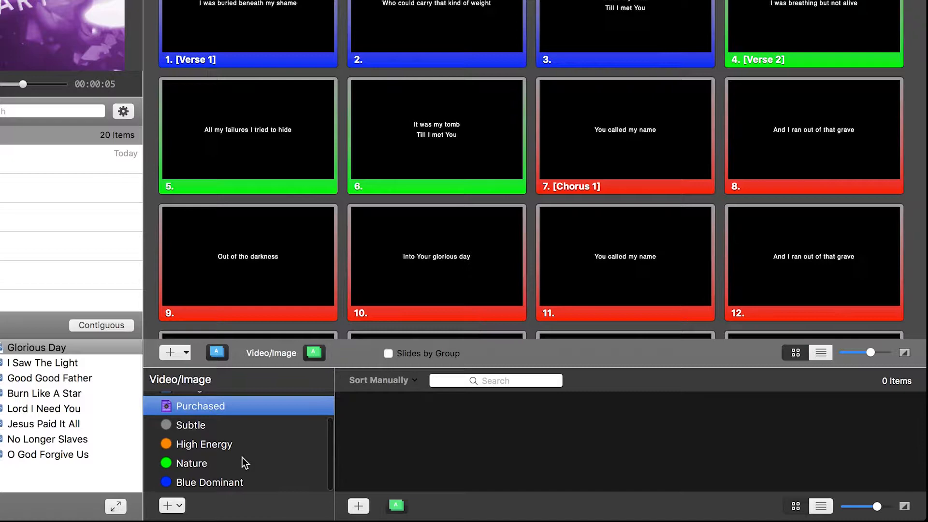
pyautogui.click(200, 443)
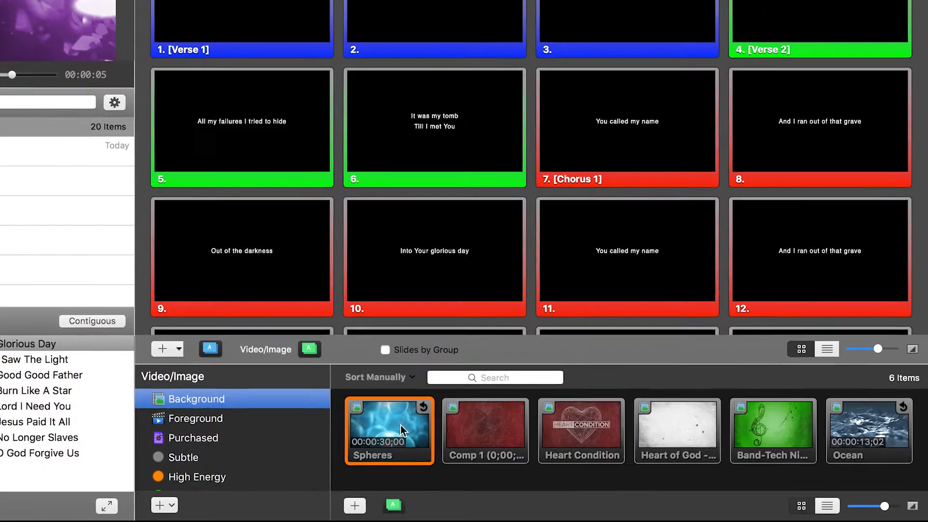
pyautogui.rightClick(402, 425)
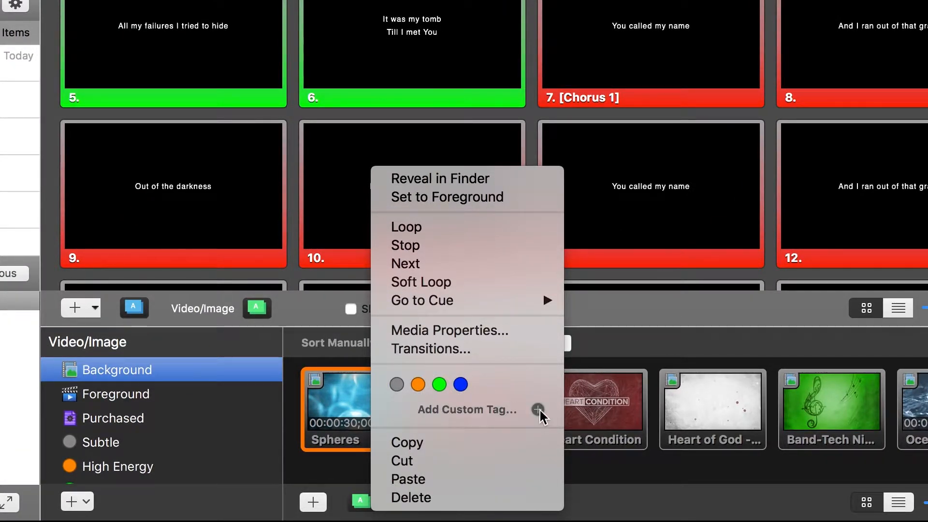
pyautogui.click(623, 291)
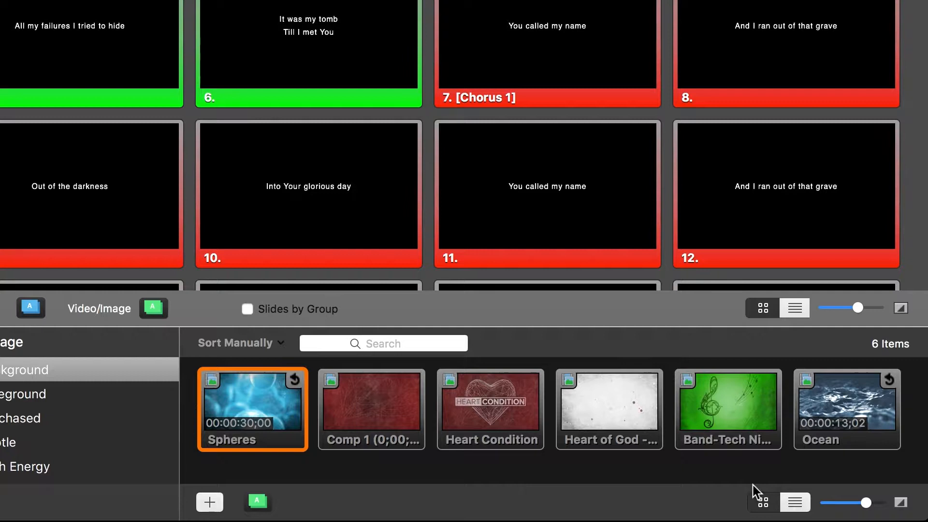
# Step: Try the list view for the background media, return to the grid, and make its thumbnails slightly smaller
pyautogui.click(795, 502)
pyautogui.click(763, 503)
pyautogui.moveTo(866, 502); pyautogui.dragTo(853, 503)
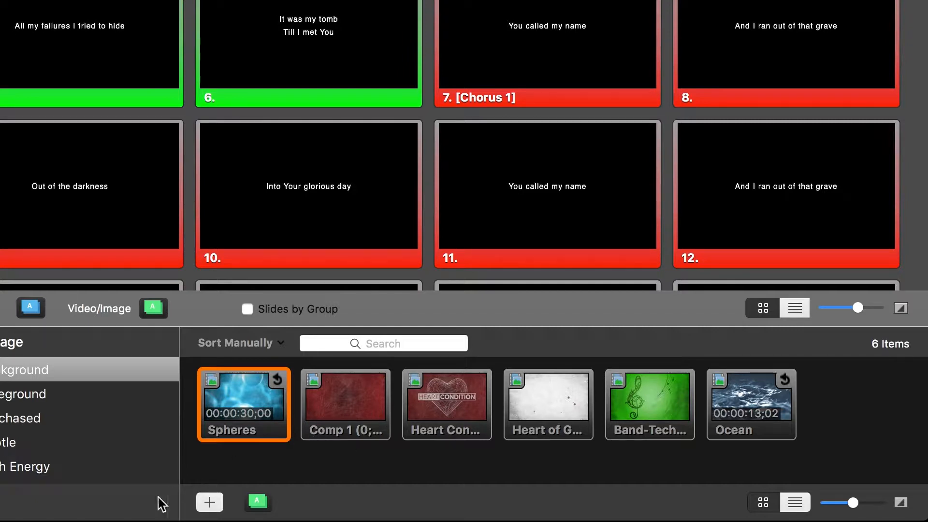
# Step: Examine the file chooser for adding background media and the options for adding a media playlist, without adding anything
pyautogui.click(210, 501)
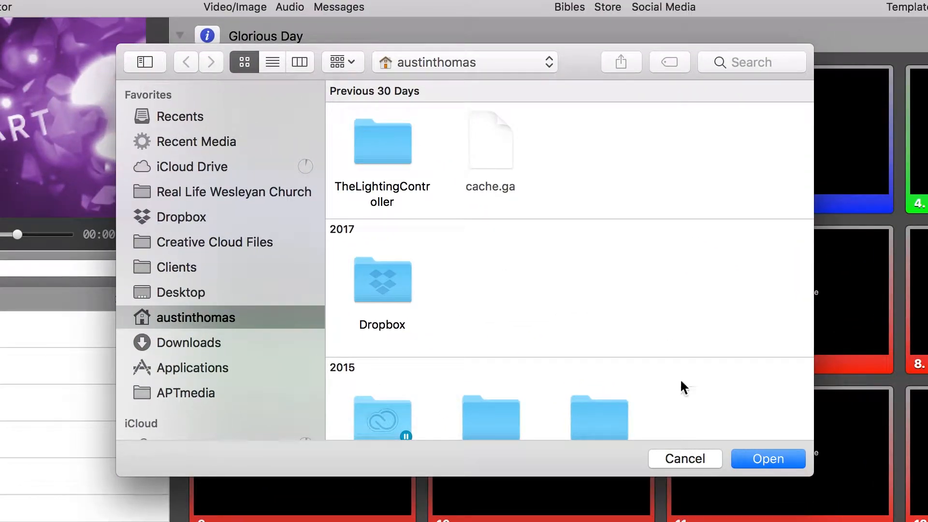
pyautogui.click(684, 458)
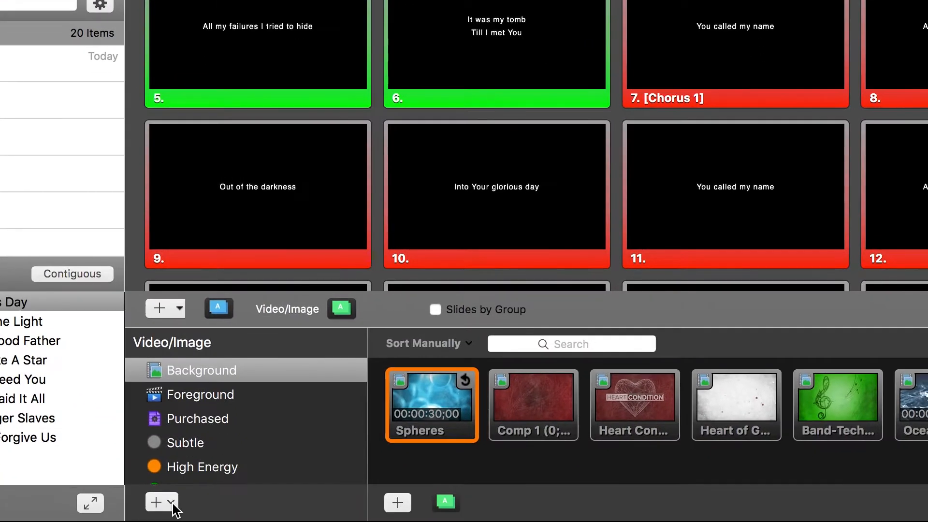
pyautogui.click(173, 520)
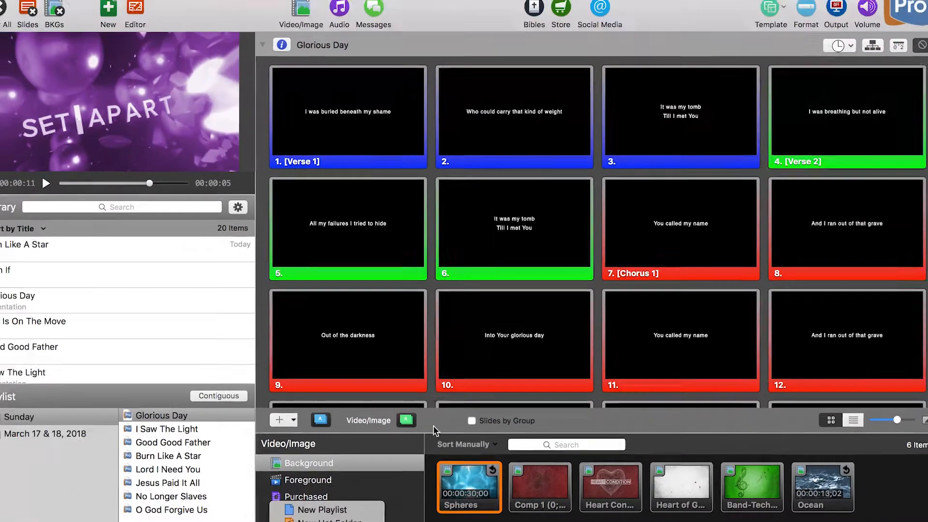
pyautogui.click(540, 147)
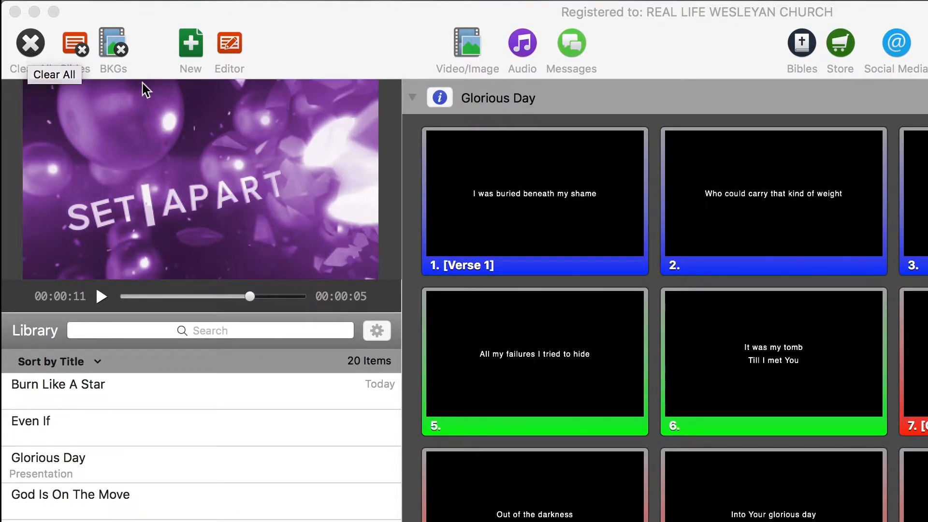
# Step: Demonstrate clearing the live output: everything at once, only slide 1's lyrics, and only the background behind slide 2
pyautogui.click(30, 47)
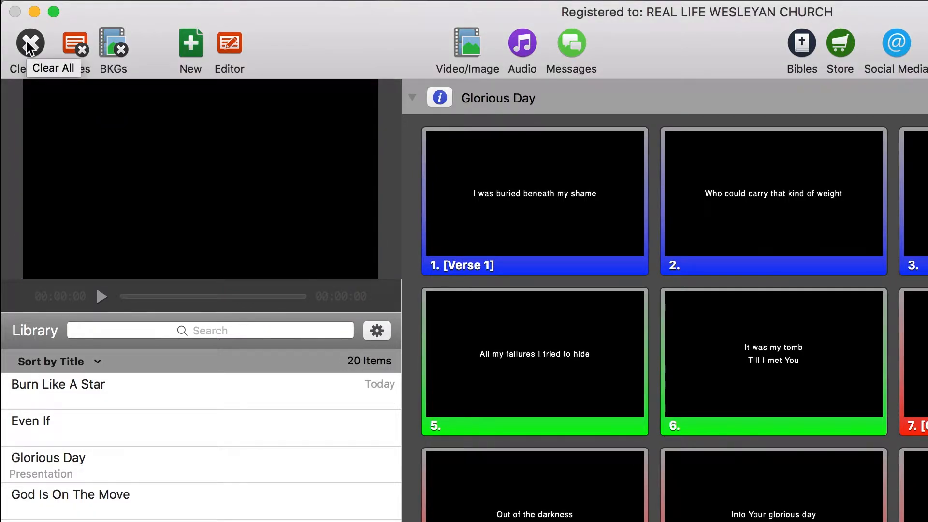
pyautogui.click(582, 234)
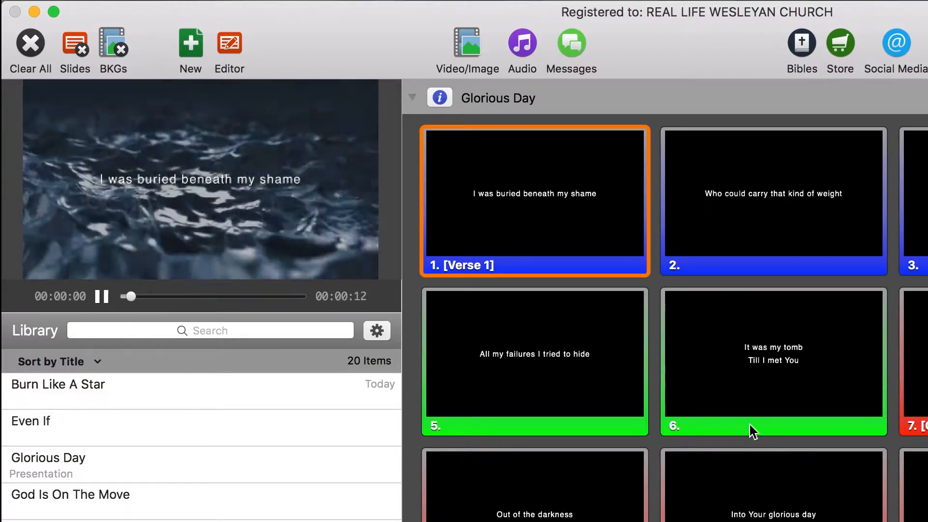
pyautogui.click(71, 45)
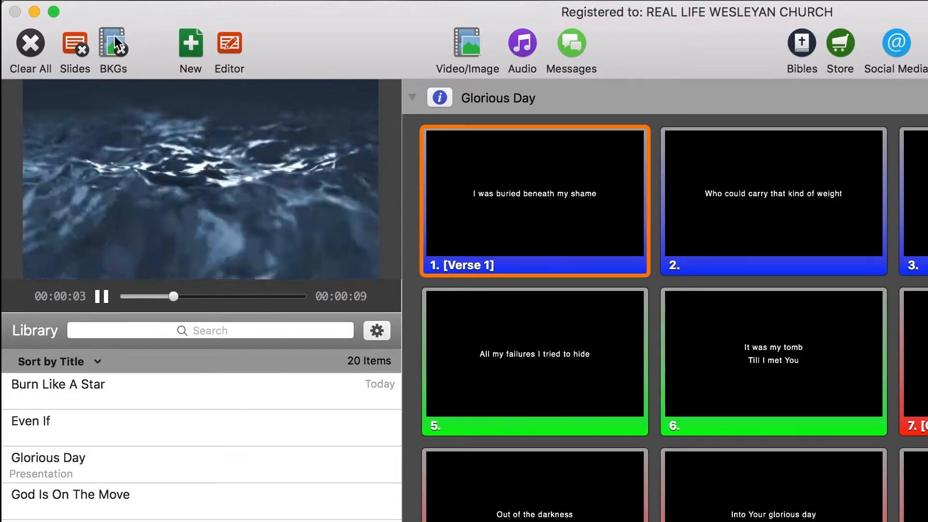
pyautogui.click(688, 196)
pyautogui.click(117, 50)
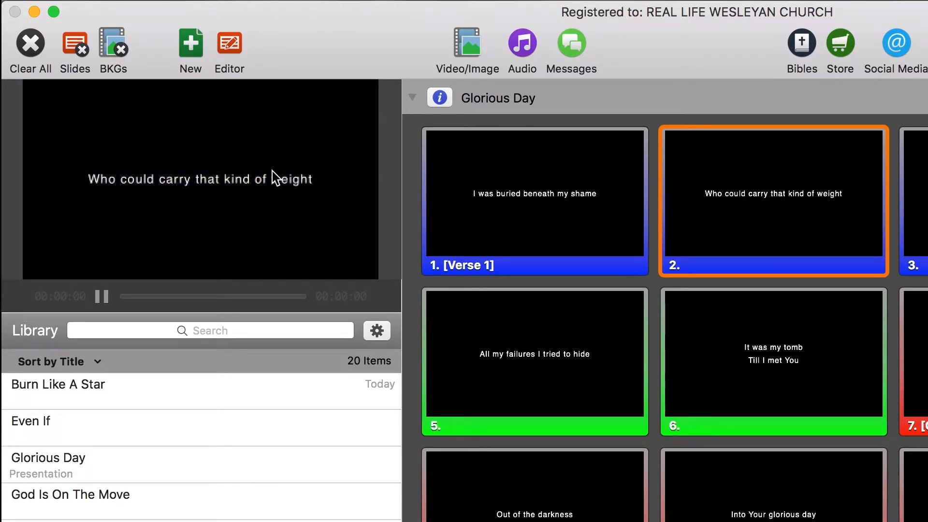
# Step: Open the settings for creating a new presentation and check its category options
pyautogui.click(185, 47)
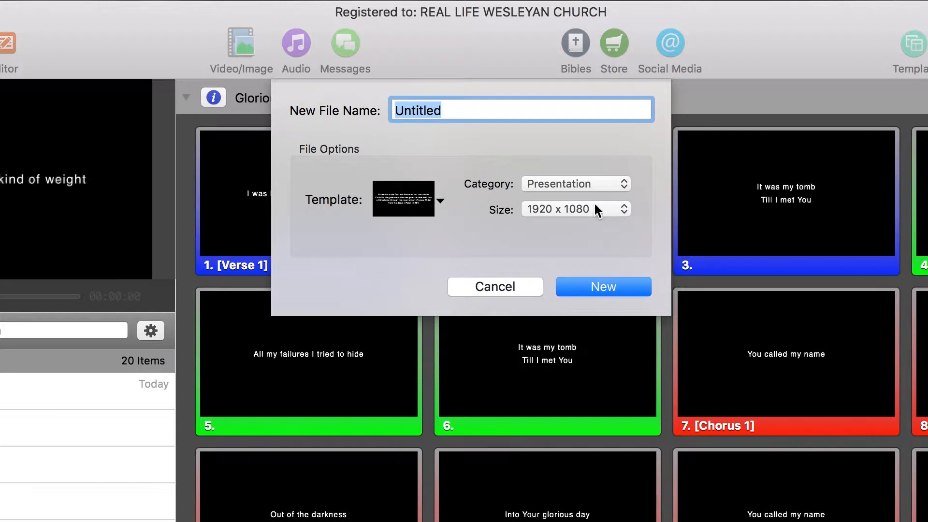
pyautogui.click(589, 188)
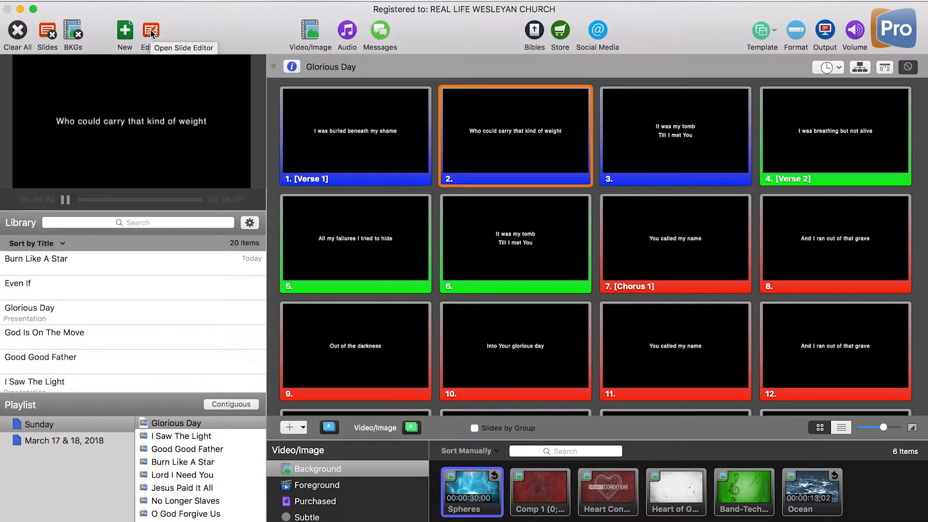
# Step: Examine the first slide of Burn Like A Star and its lyrics text box in the slide editor, and return to the slides
pyautogui.click(95, 264)
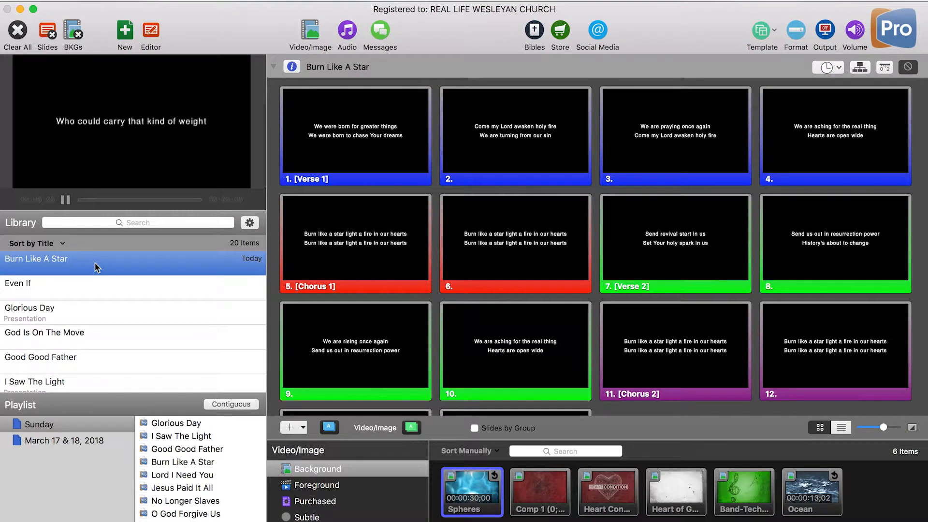
pyautogui.click(151, 30)
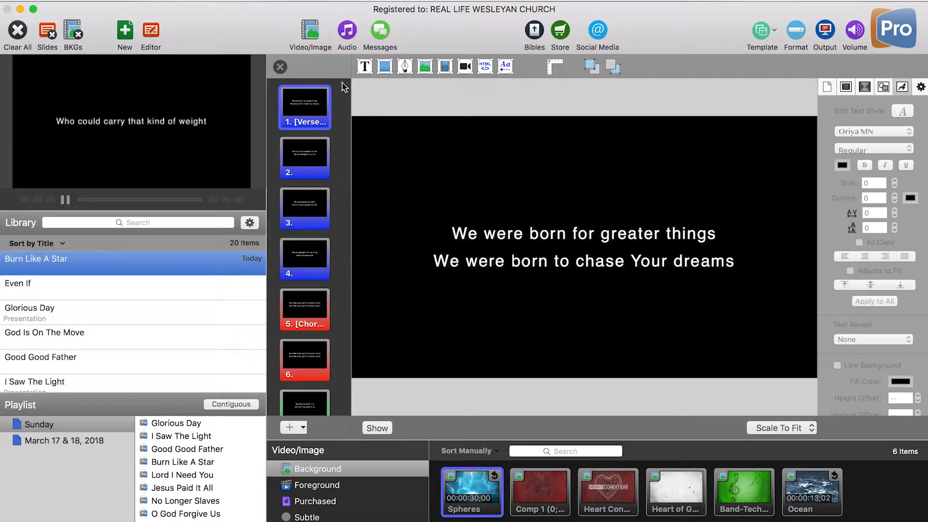
pyautogui.click(584, 220)
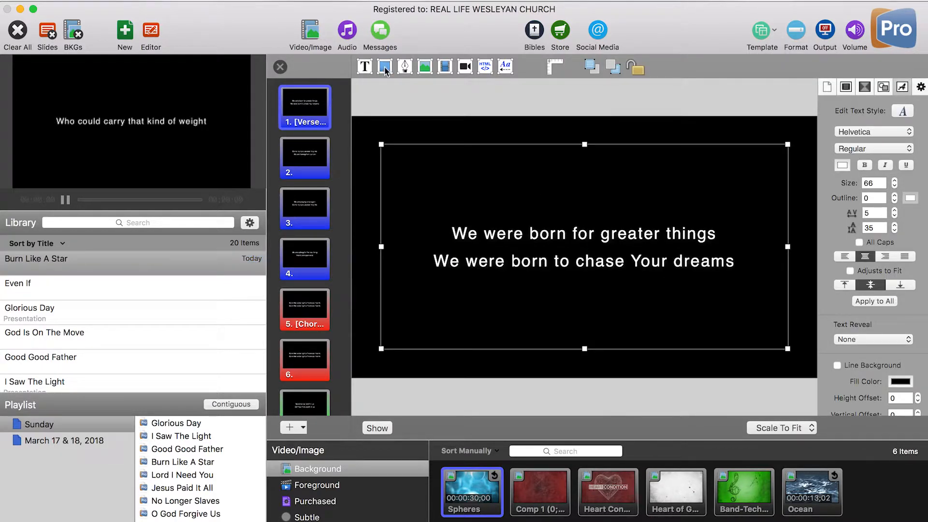
pyautogui.click(463, 122)
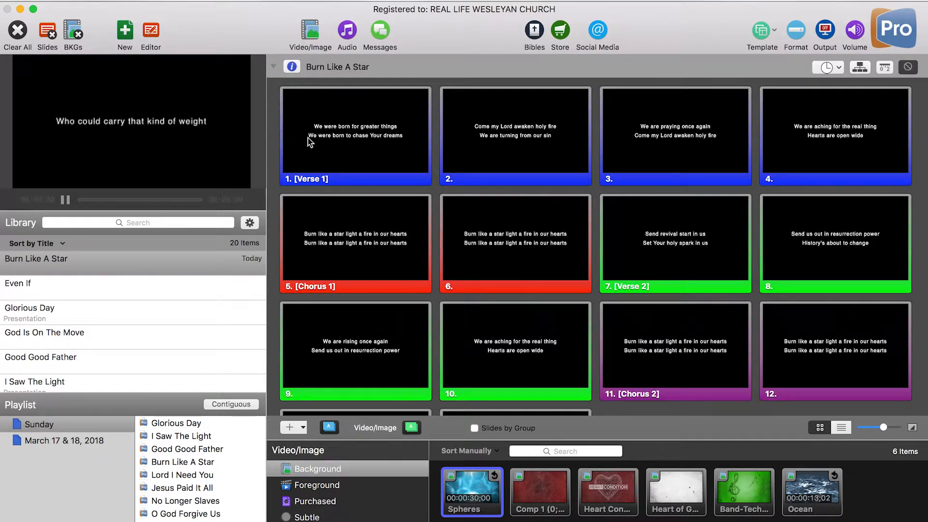
# Step: Hide the Video/Image bin and create a new playlist in the Audio bin
pyautogui.click(310, 30)
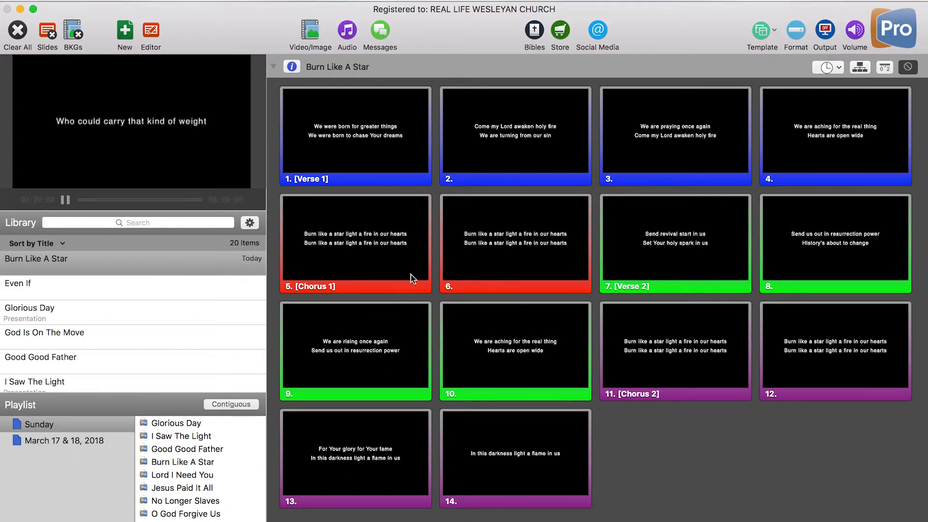
pyautogui.click(346, 31)
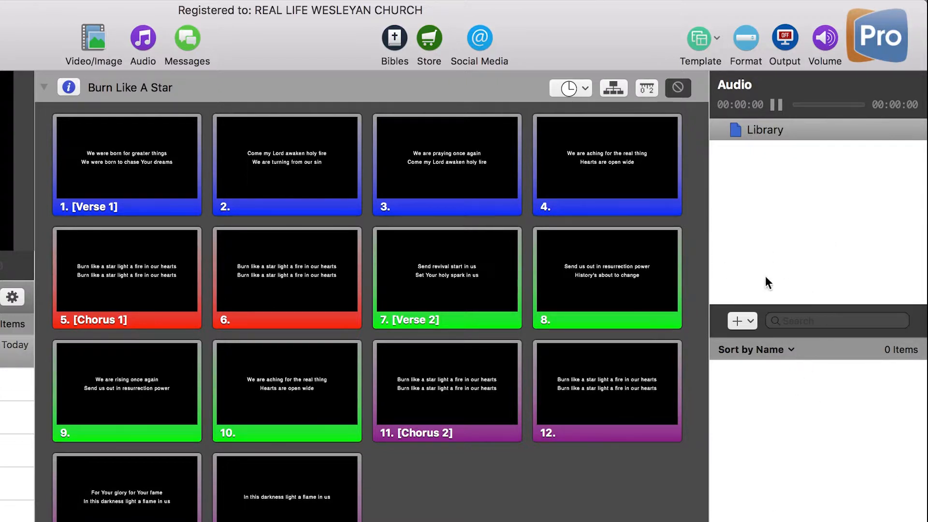
pyautogui.click(740, 320)
pyautogui.click(760, 341)
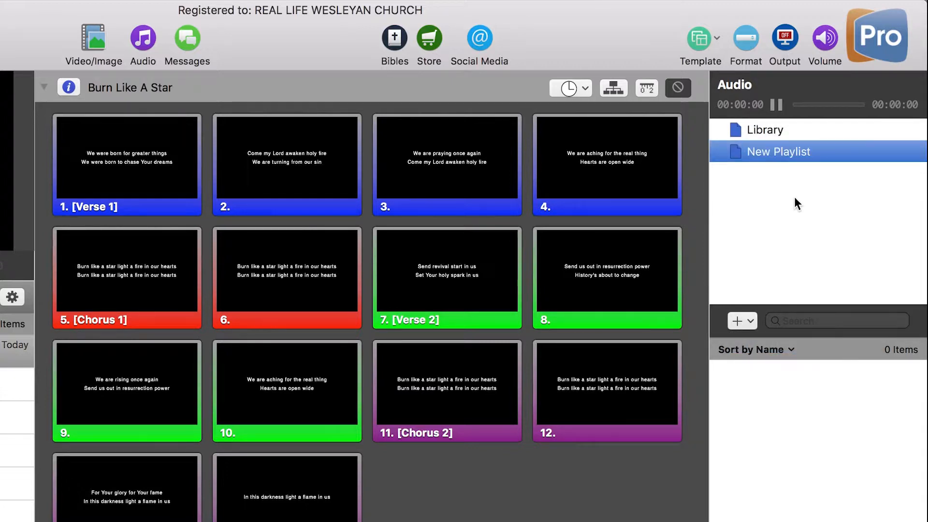
# Step: Look at the audio library and the new audio playlist, including its item area
pyautogui.click(767, 128)
pyautogui.click(769, 158)
pyautogui.click(773, 402)
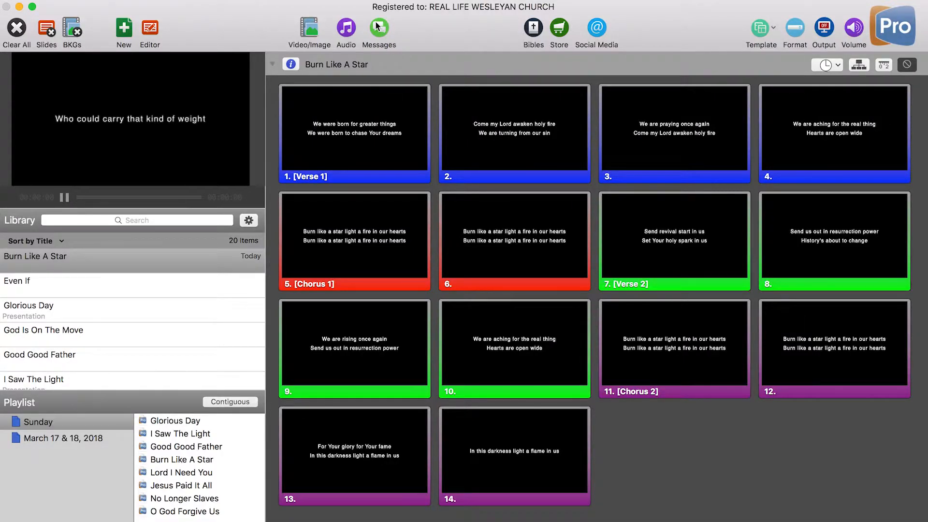
# Step: Set the text of New Message 1 to "jahsdlkajhdlkasdjHLKQDH" and show the message live
pyautogui.click(381, 31)
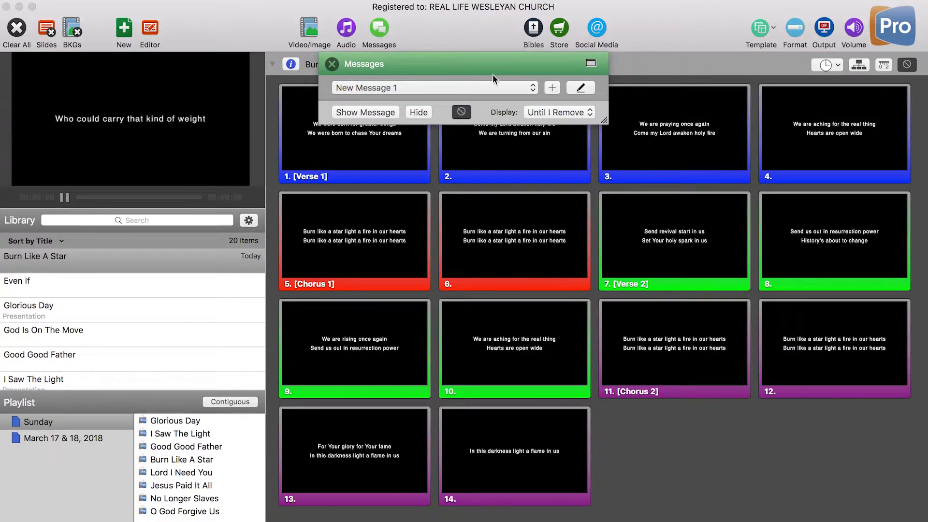
pyautogui.click(581, 87)
pyautogui.click(418, 188)
pyautogui.write('jahsdlkajhdlkasdjHLKQDH')
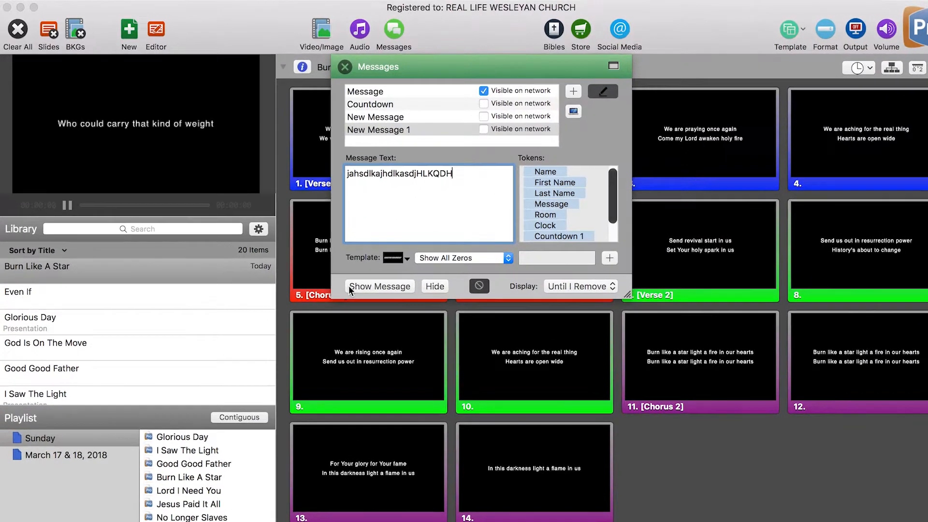
pyautogui.click(367, 287)
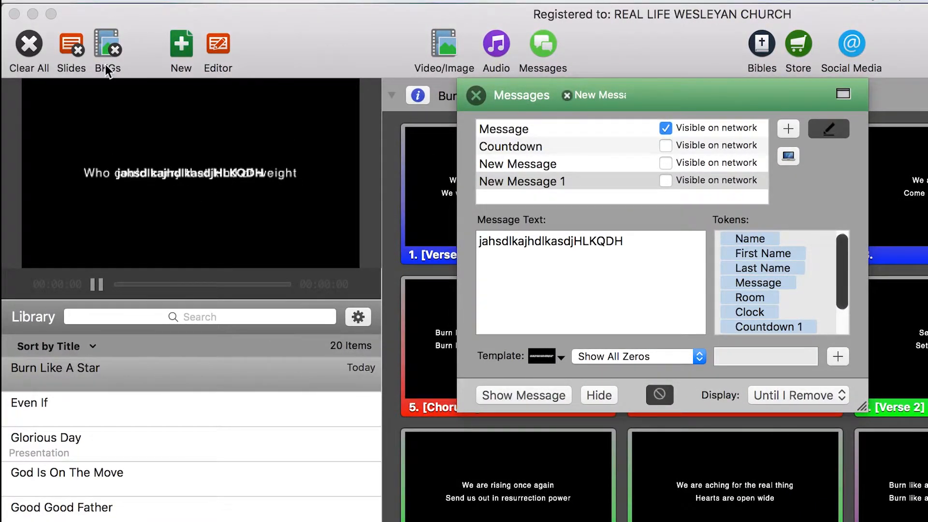
# Step: Clear the live slide lyrics behind the message and apply the Georgia Lower Third text-only template to New Message 1
pyautogui.click(71, 46)
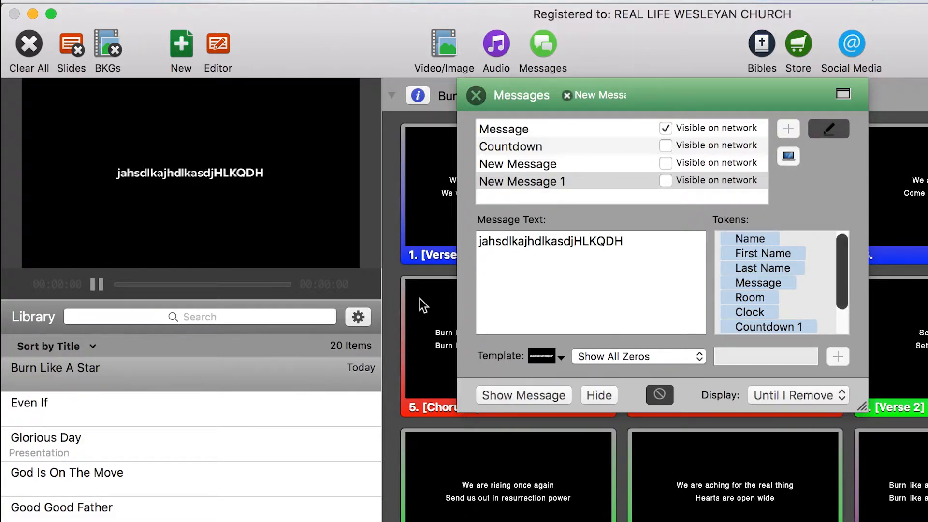
pyautogui.click(559, 359)
pyautogui.click(560, 359)
pyautogui.moveTo(604, 454)
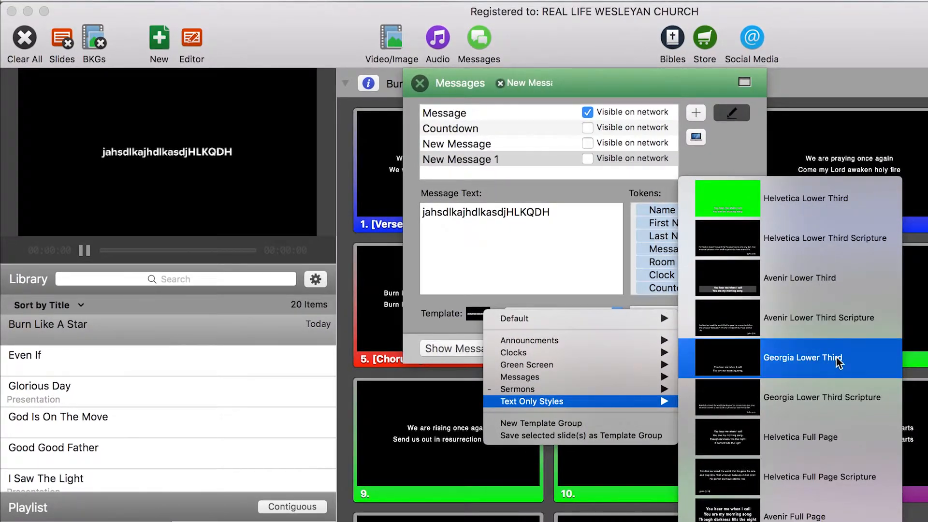
pyautogui.click(742, 361)
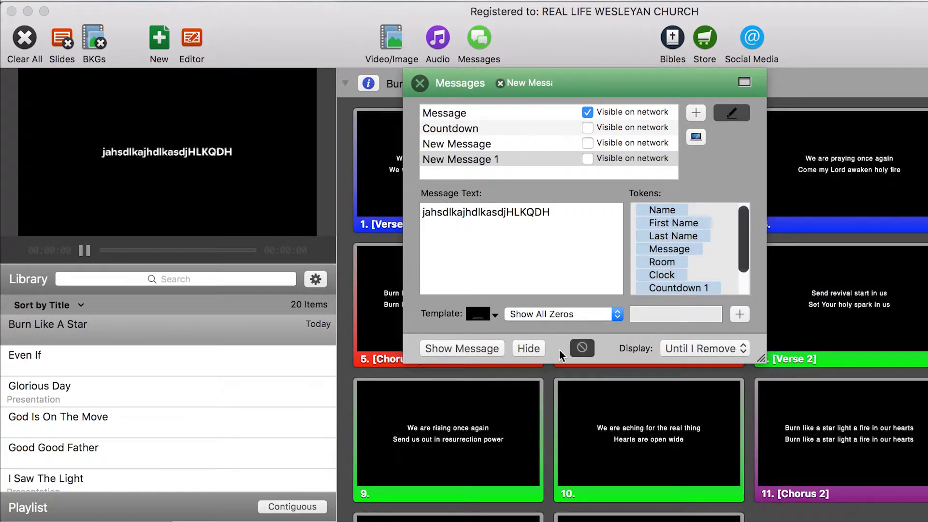
# Step: Show New Message 1 live again with its new template and close the messages window
pyautogui.click(441, 348)
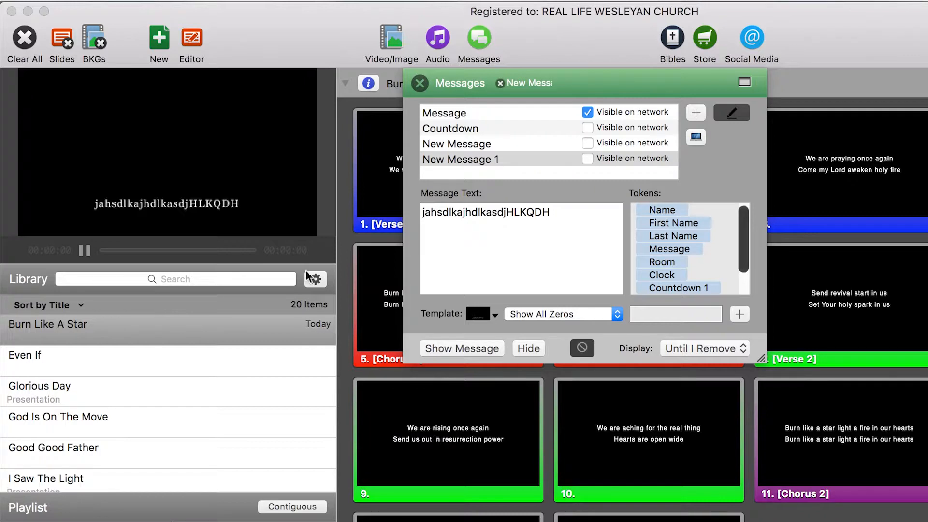
pyautogui.click(400, 196)
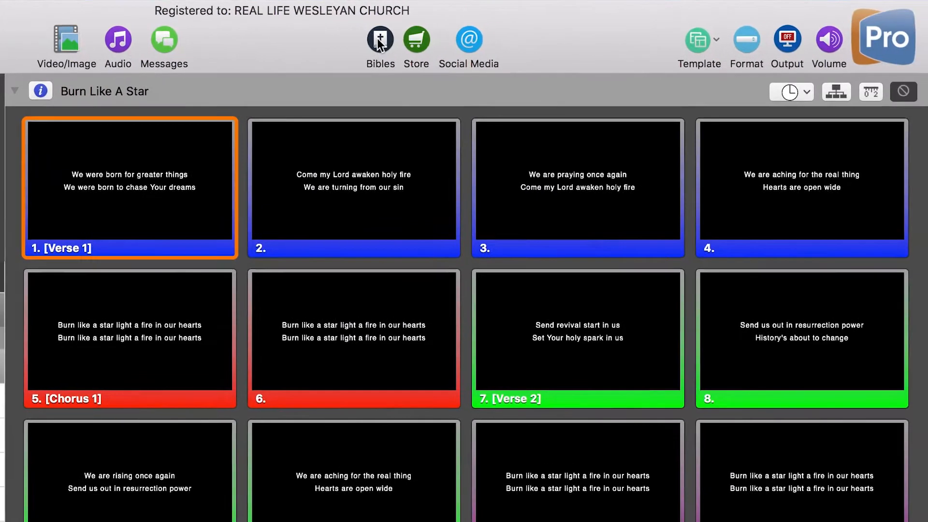
# Step: Look up Ruth 1:10 in the King James Version and show the verse slide live
pyautogui.click(670, 38)
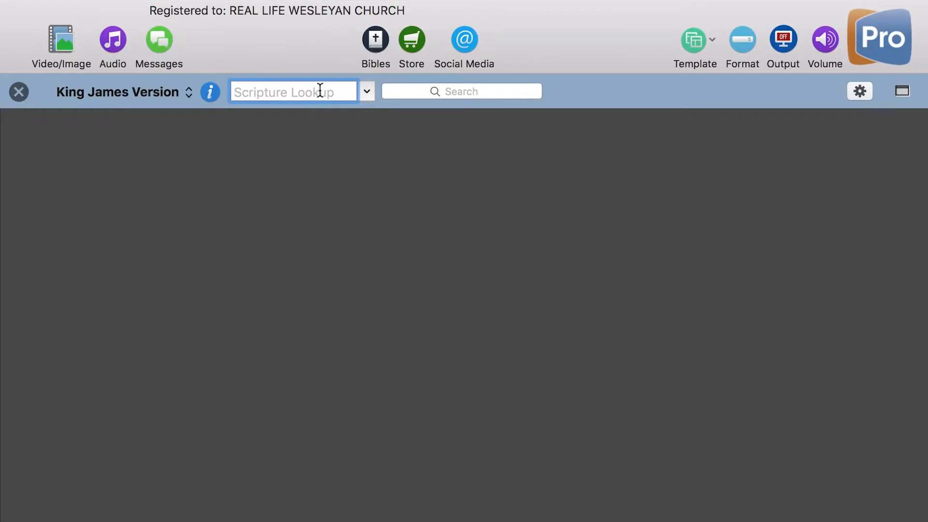
pyautogui.click(367, 92)
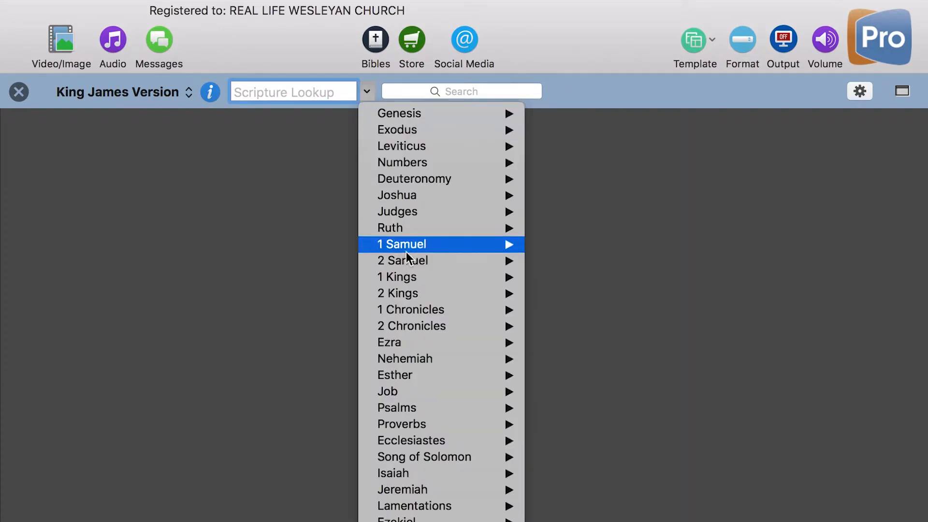
pyautogui.moveTo(456, 227)
pyautogui.moveTo(568, 229)
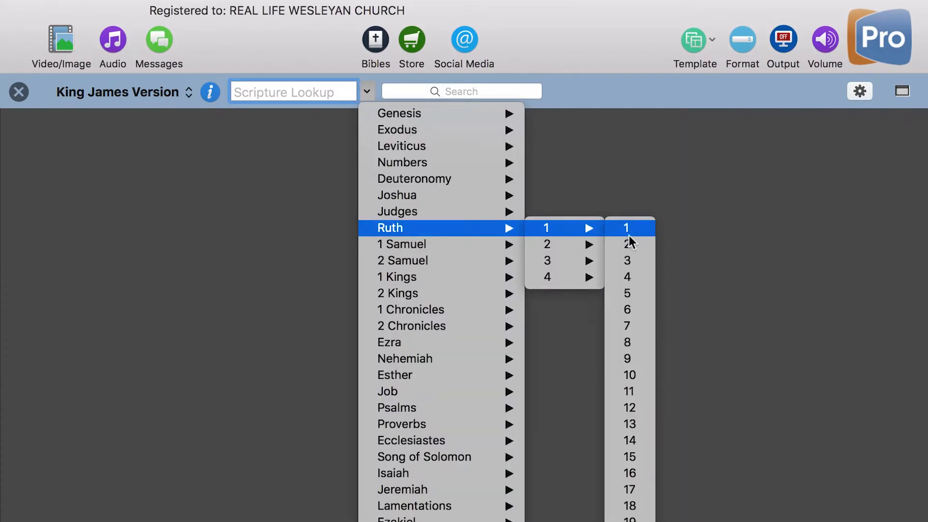
pyautogui.click(648, 379)
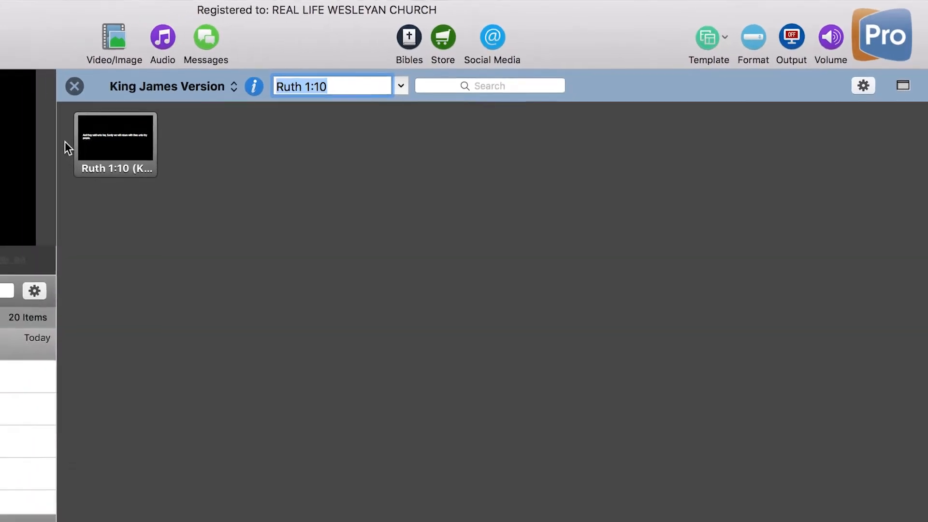
pyautogui.click(61, 143)
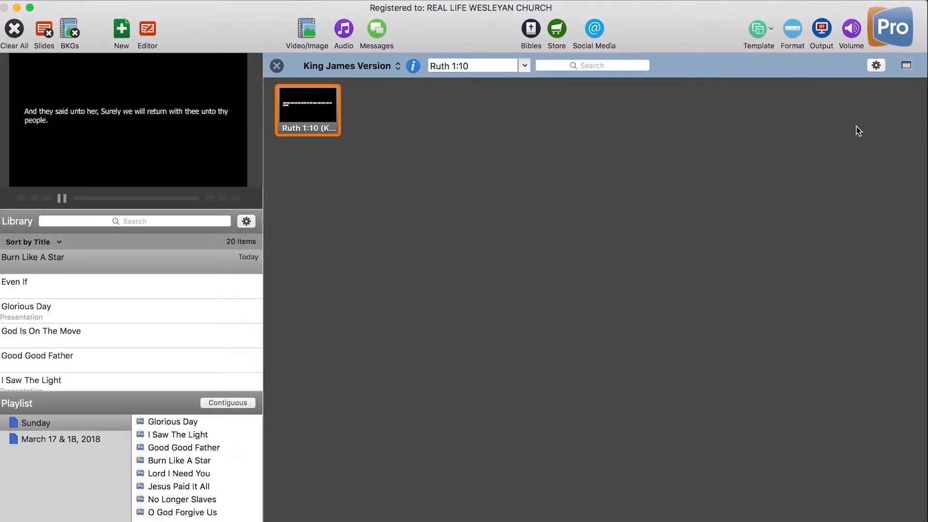
# Step: Enable Show Verse Numbers, Break on New Verse and Verse References for Bible slides, and show the Ruth 1:10 slide live again
pyautogui.click(875, 68)
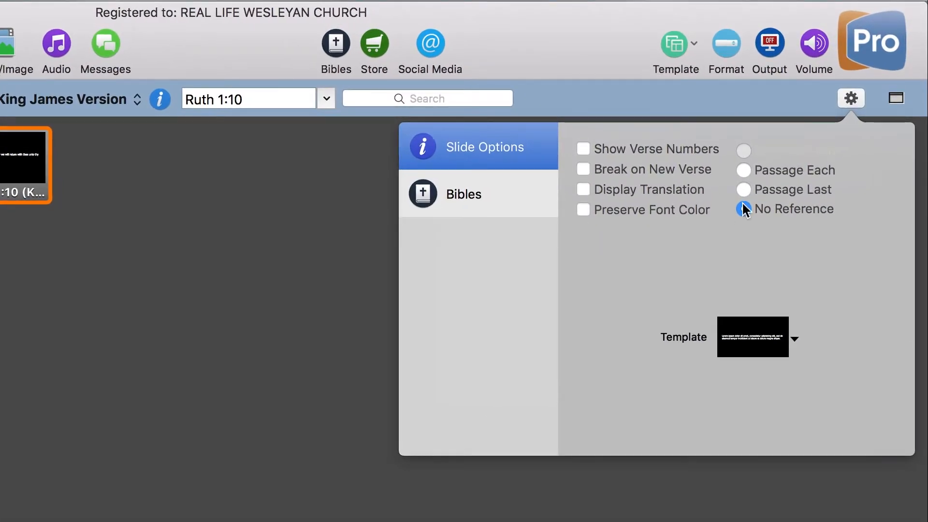
pyautogui.click(678, 147)
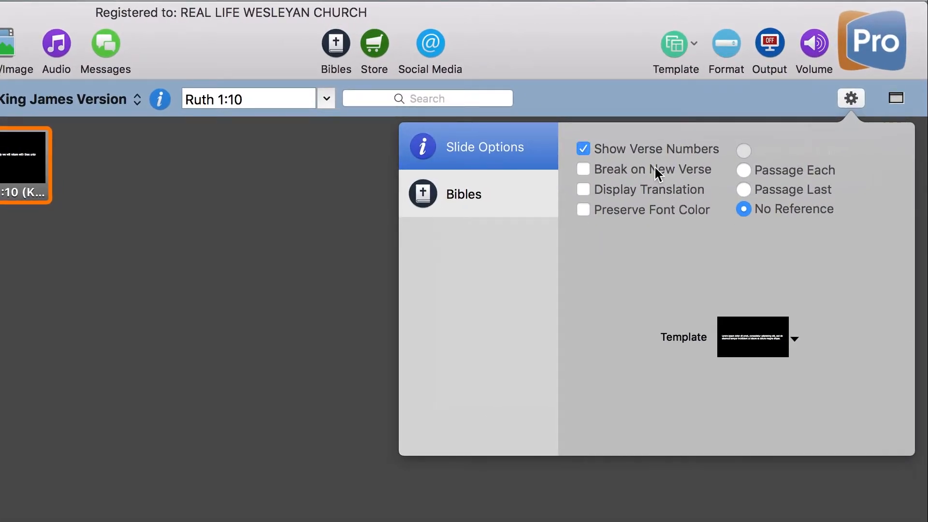
pyautogui.click(657, 173)
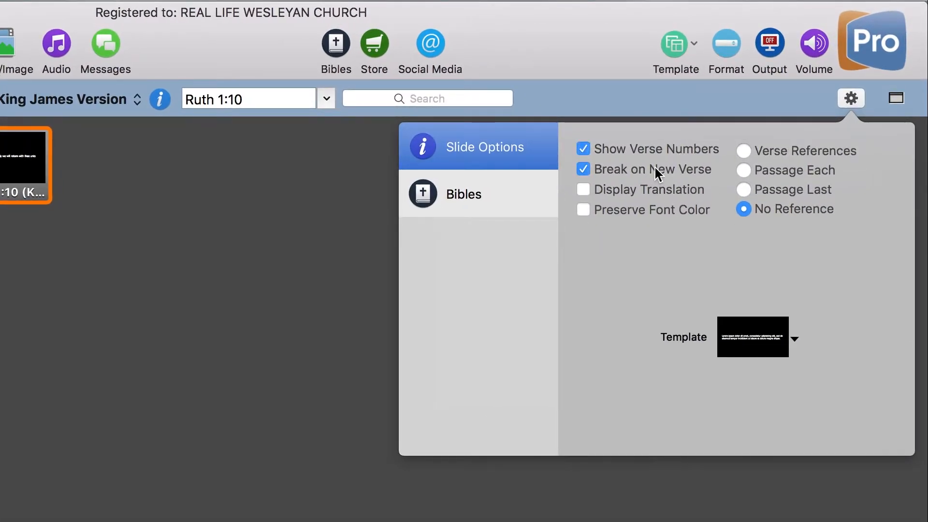
pyautogui.click(811, 153)
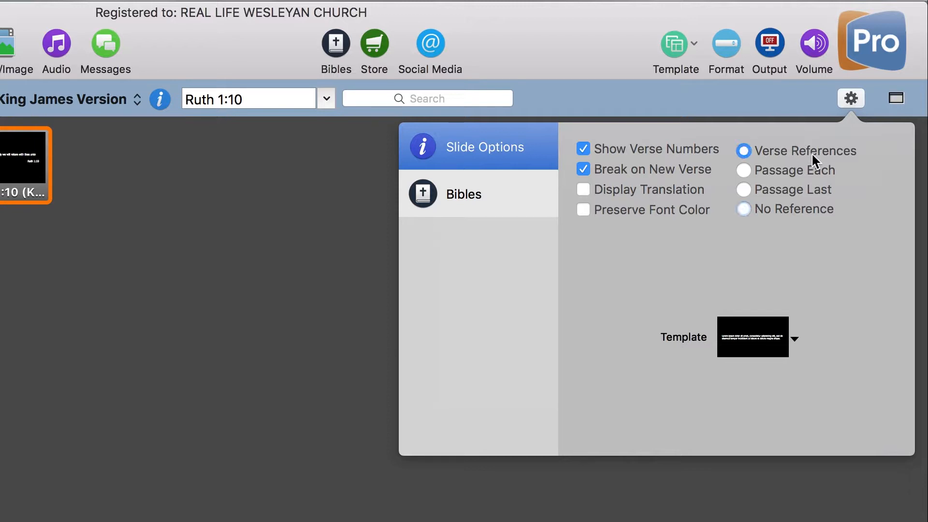
pyautogui.click(777, 176)
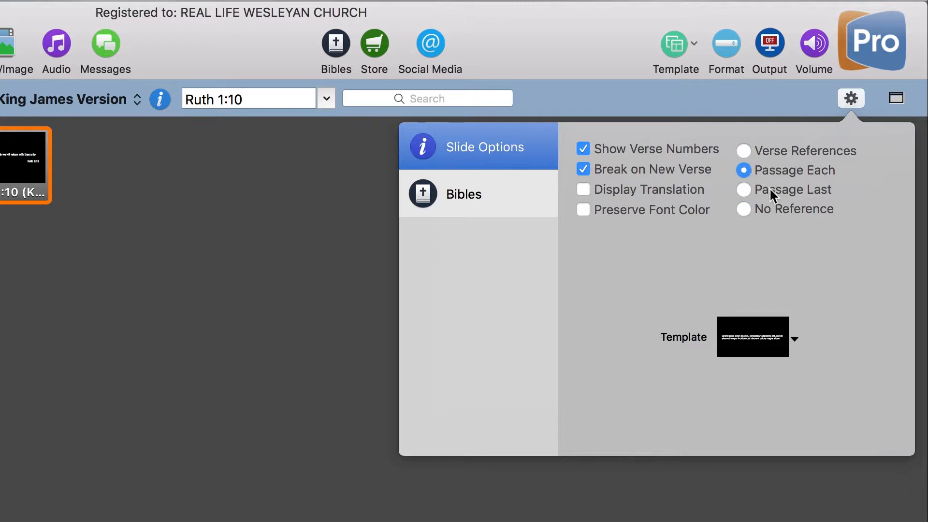
pyautogui.click(782, 153)
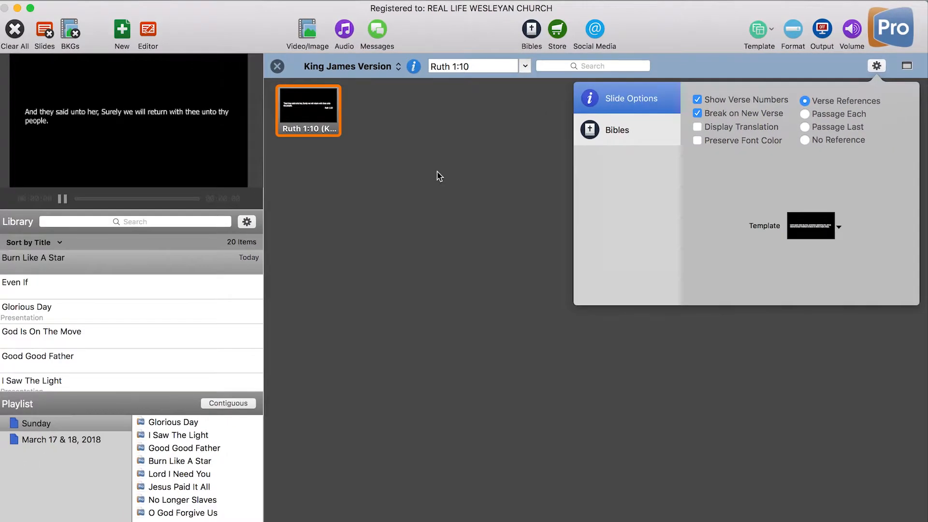
pyautogui.click(417, 183)
pyautogui.click(291, 117)
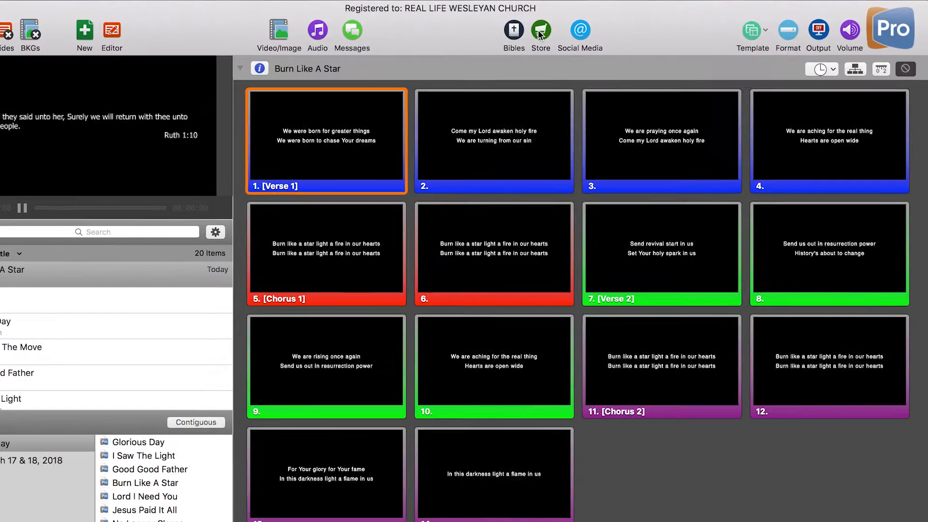
# Step: Browse the Renewed Vision Media Store home page and look at the Purchased category in the Video/Image bin
pyautogui.click(556, 33)
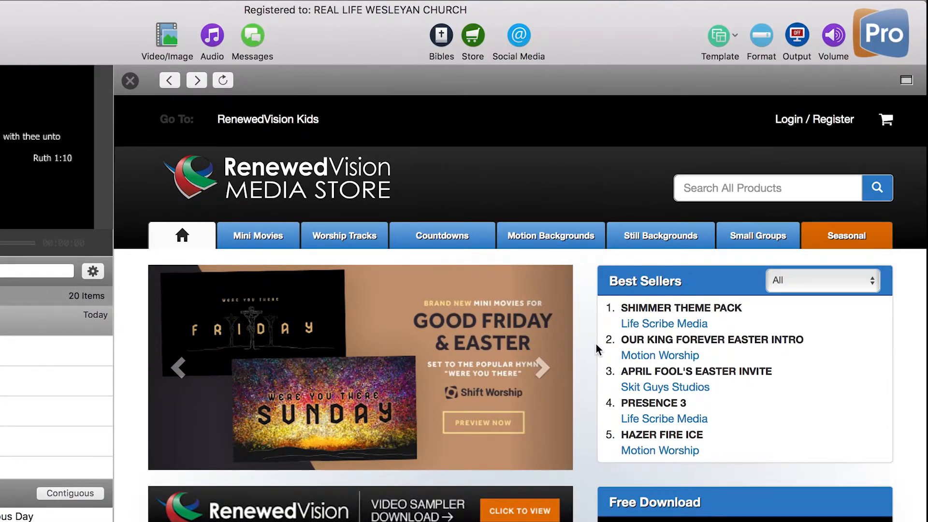
pyautogui.scroll(-2, 594, 349)
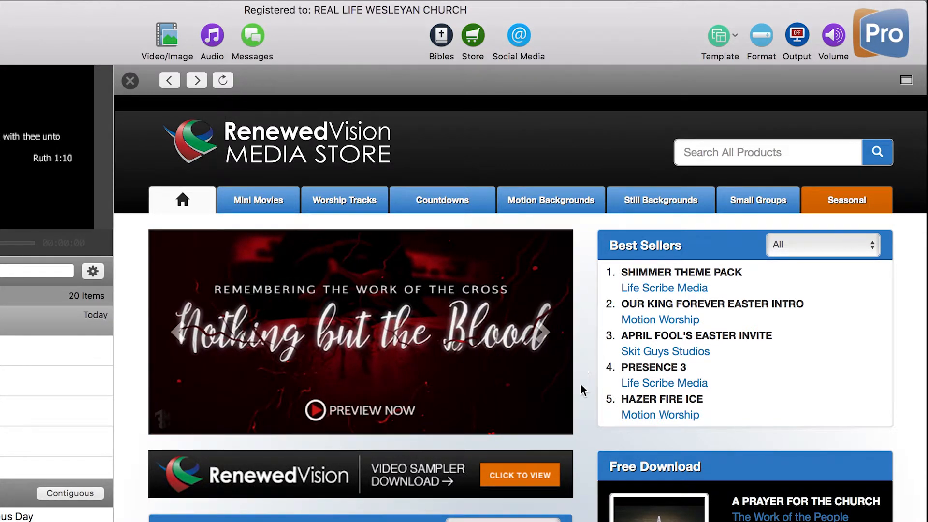
pyautogui.scroll(-5, 582, 360)
pyautogui.scroll(8, 581, 361)
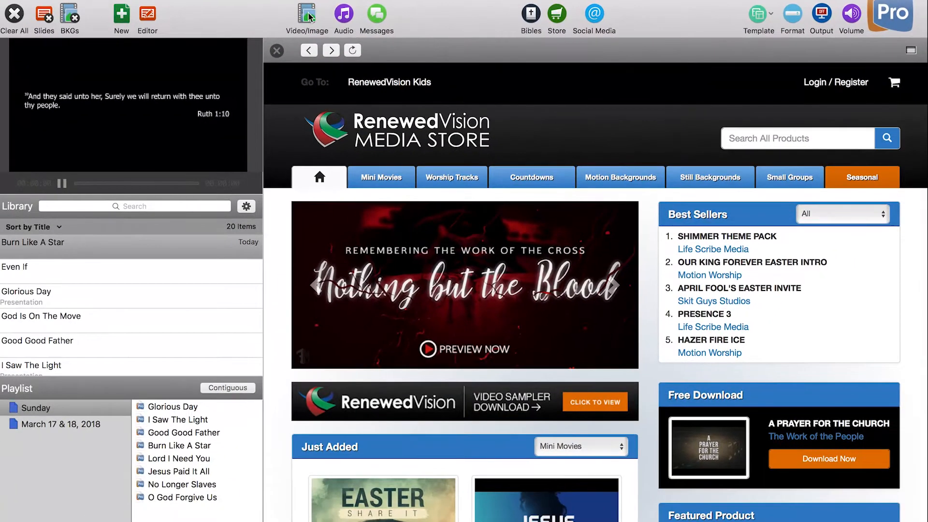
pyautogui.click(211, 29)
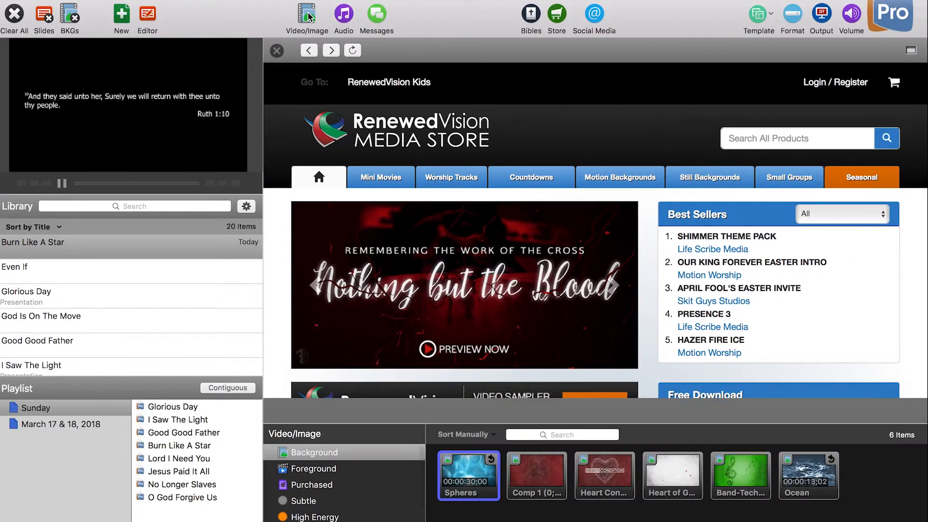
pyautogui.click(317, 486)
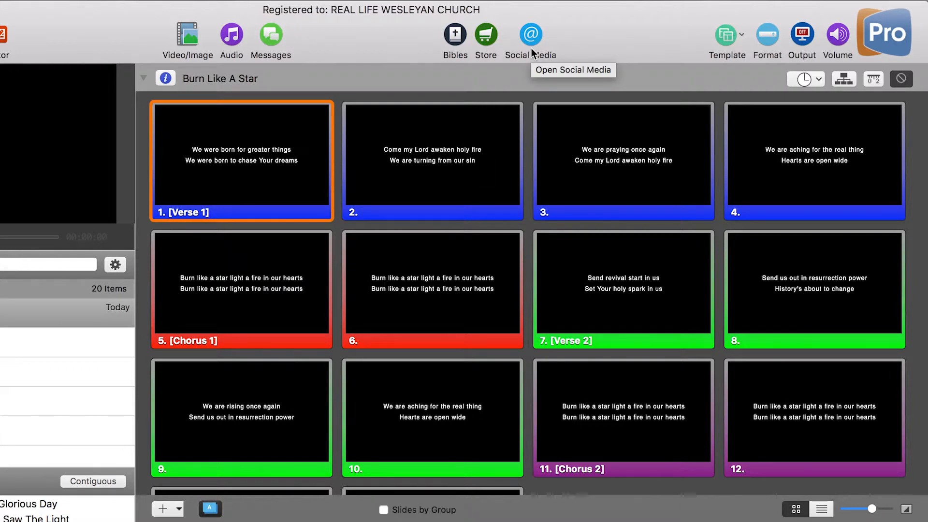
# Step: Open the social media module and search for posts about "pizza"
pyautogui.click(536, 35)
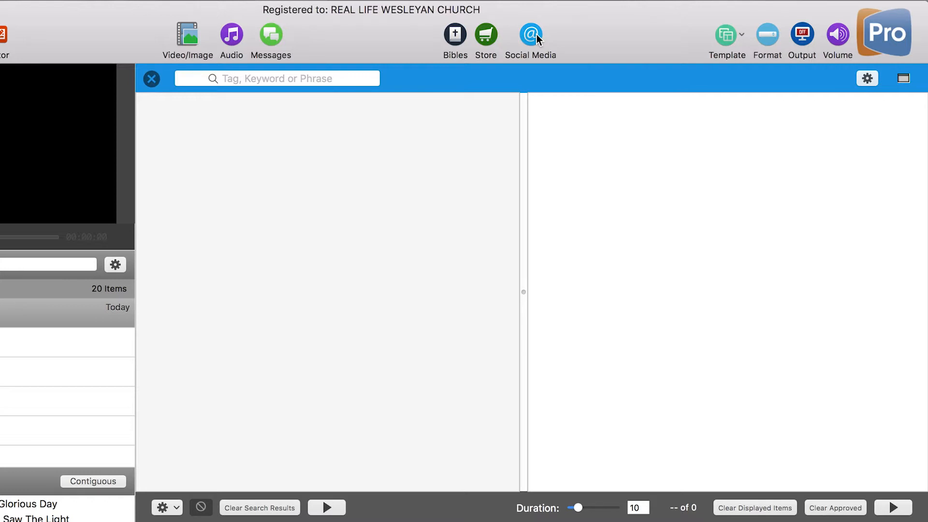
pyautogui.click(240, 77)
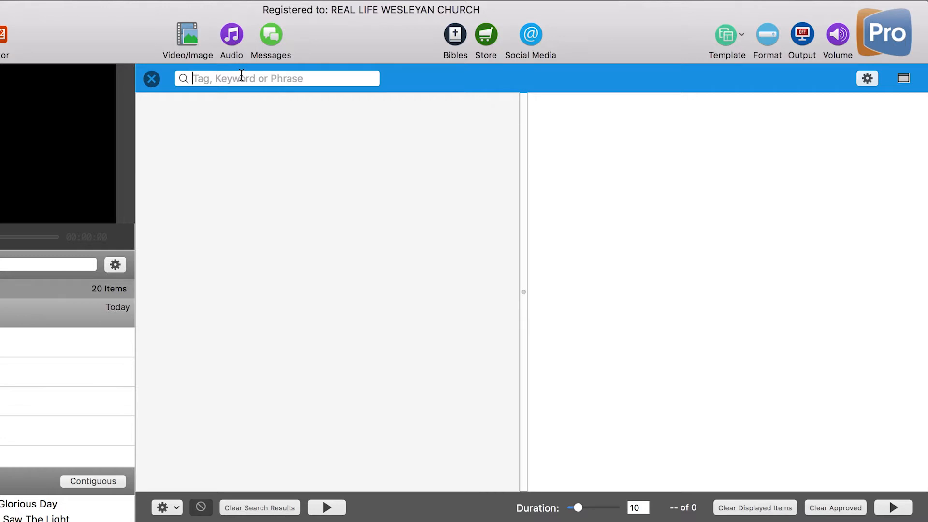
pyautogui.write('pizza')
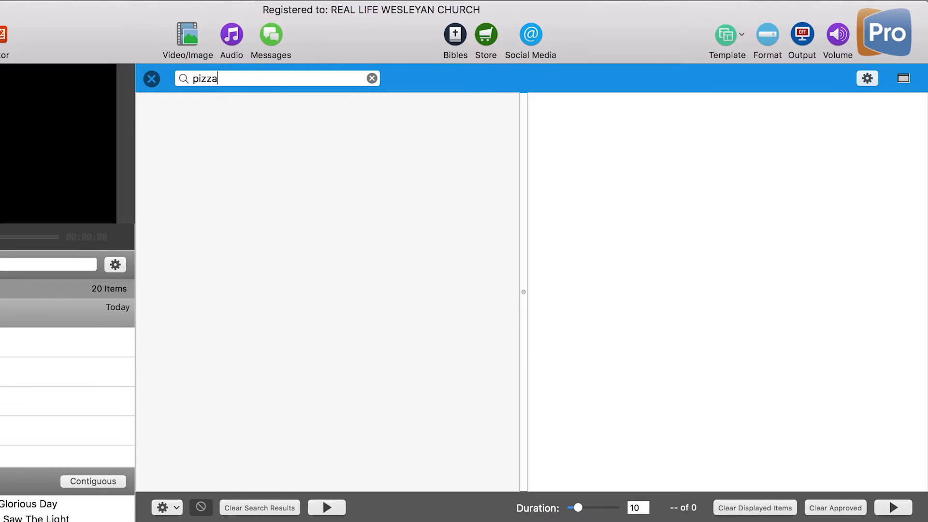
pyautogui.press('Return')
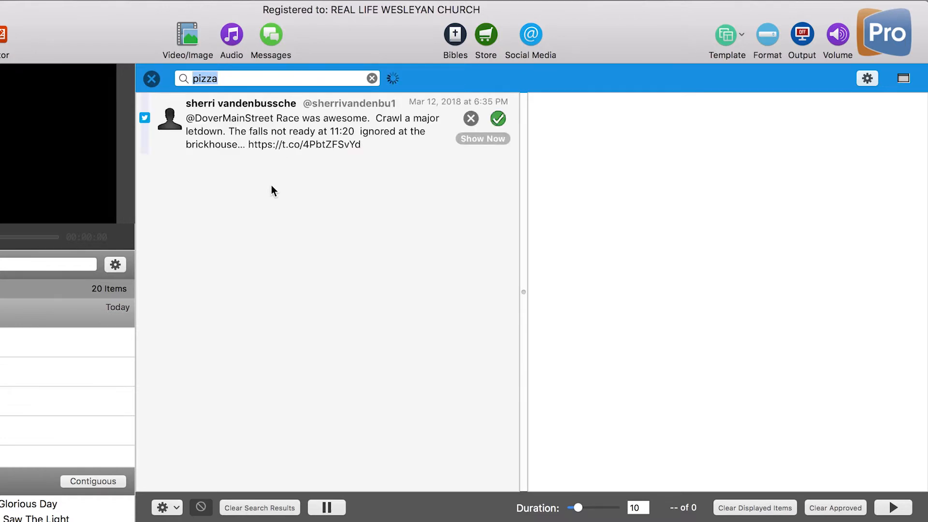
# Step: Look through the pizza search results and approve four posts for display
pyautogui.scroll(-1, 280, 272)
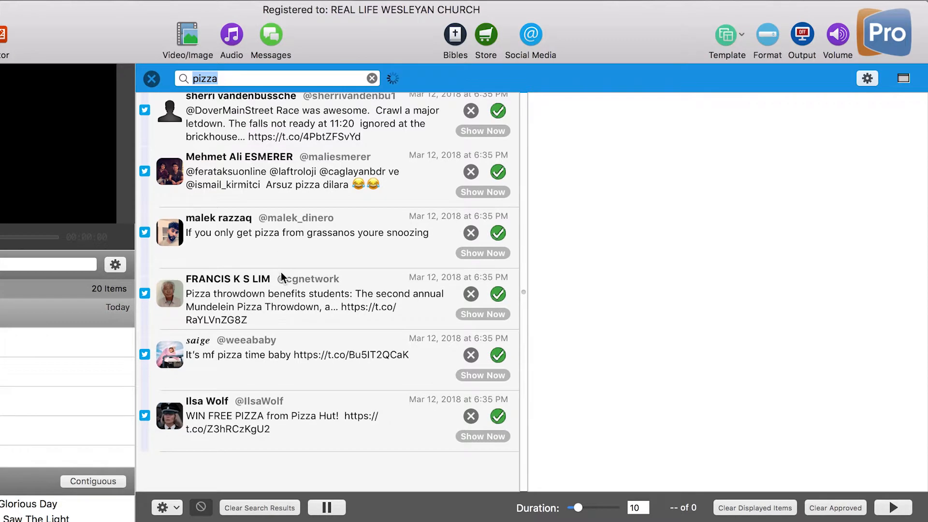
pyautogui.scroll(-5, 281, 271)
pyautogui.scroll(5, 280, 272)
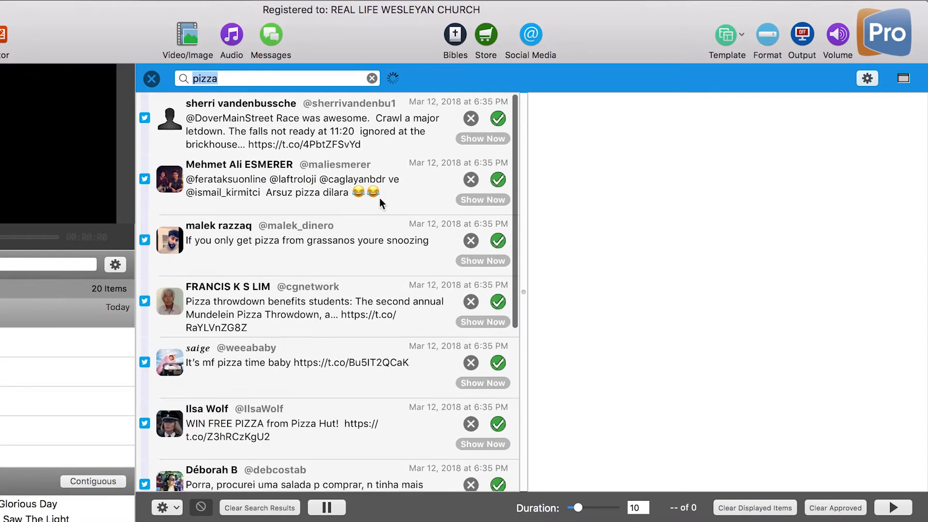
pyautogui.click(497, 119)
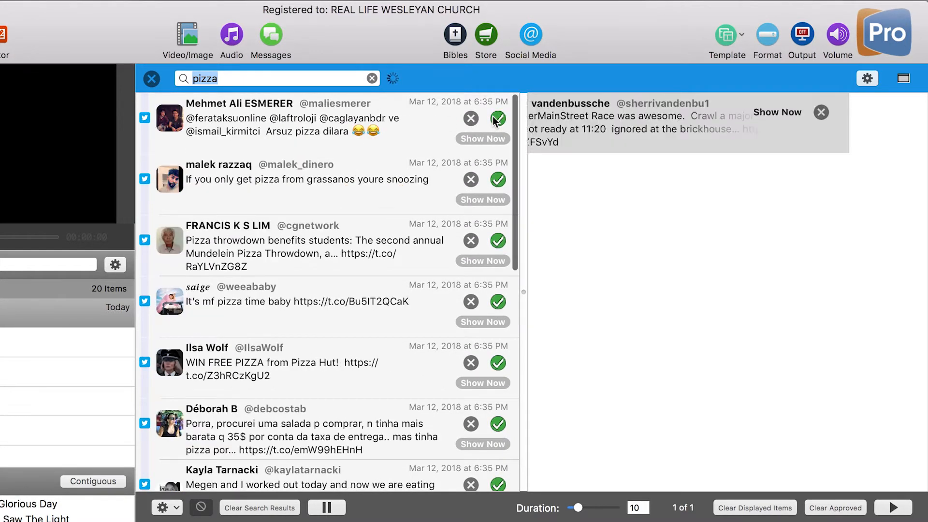
pyautogui.click(495, 183)
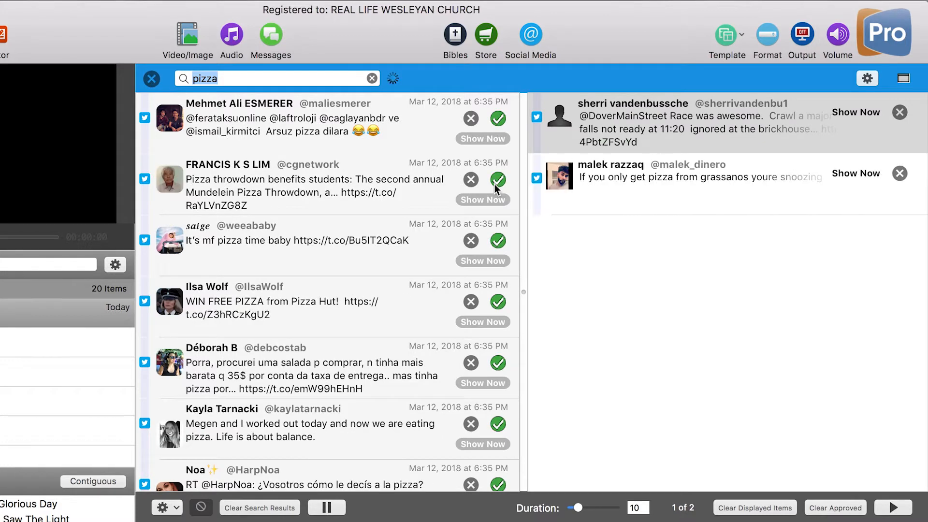
pyautogui.click(498, 241)
pyautogui.click(498, 302)
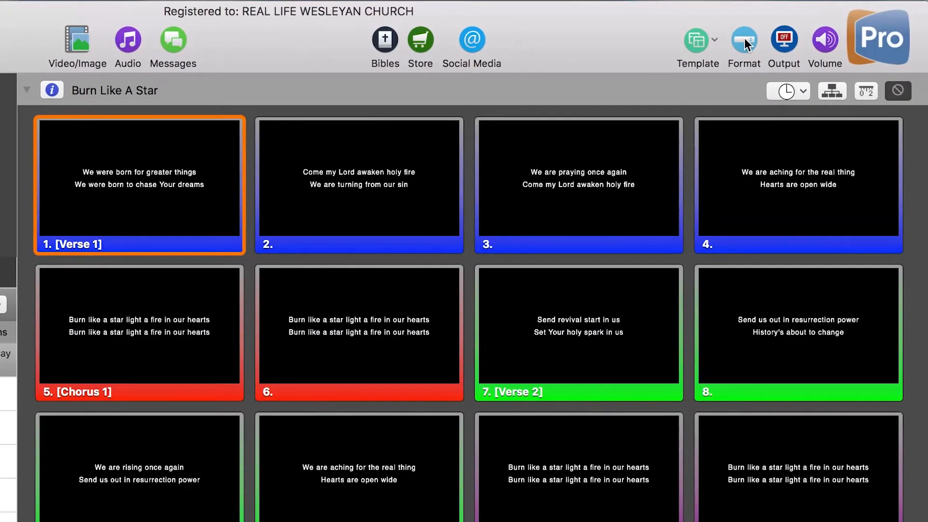
# Step: Look at the text format bar, hide it again, and view the slide template choices
pyautogui.click(744, 39)
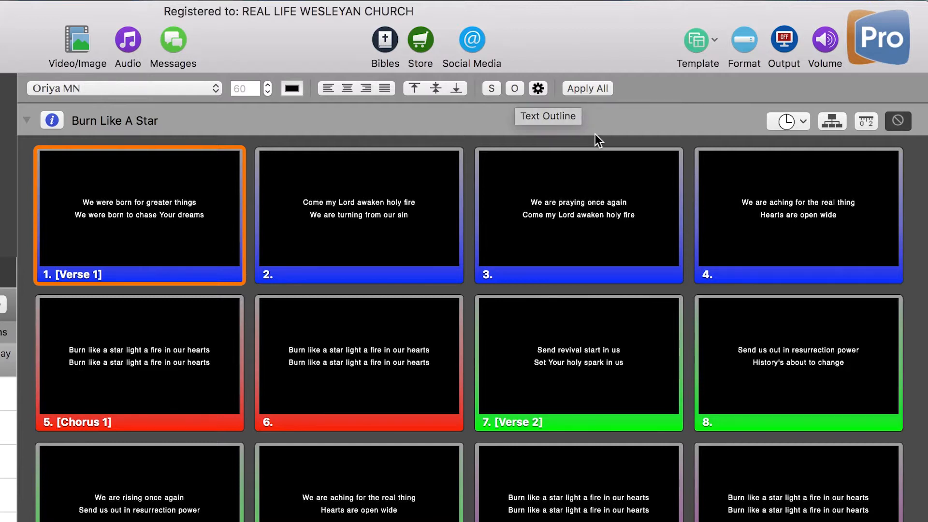
pyautogui.click(747, 36)
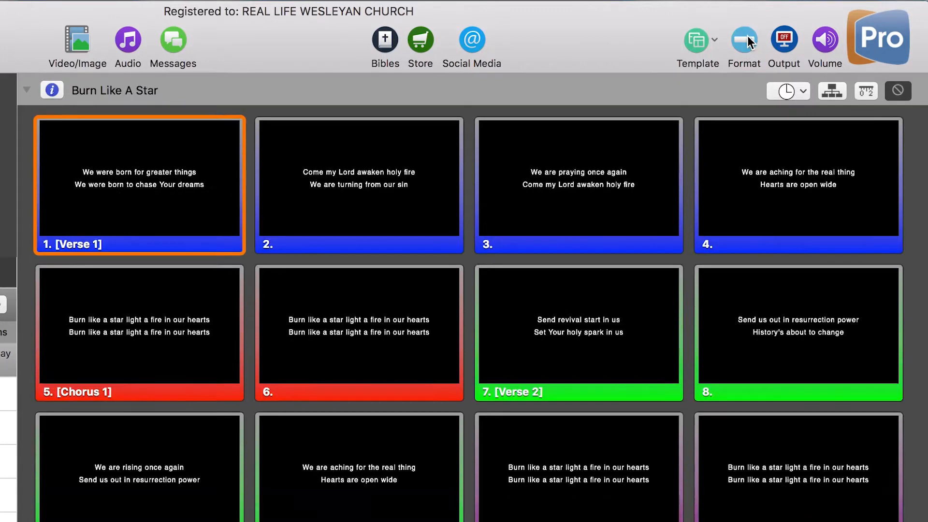
pyautogui.click(700, 48)
pyautogui.moveTo(703, 92)
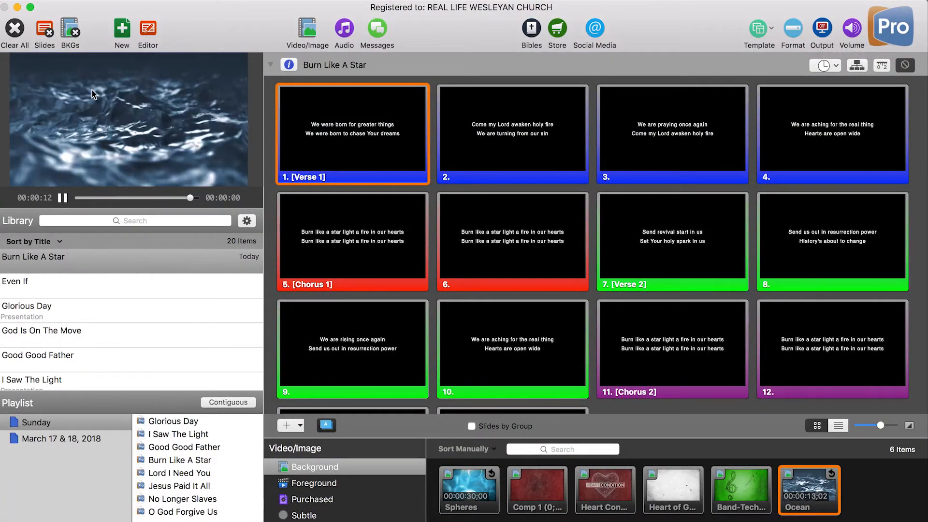
# Step: Toggle the screen output and adjust the overall volume
pyautogui.click(824, 29)
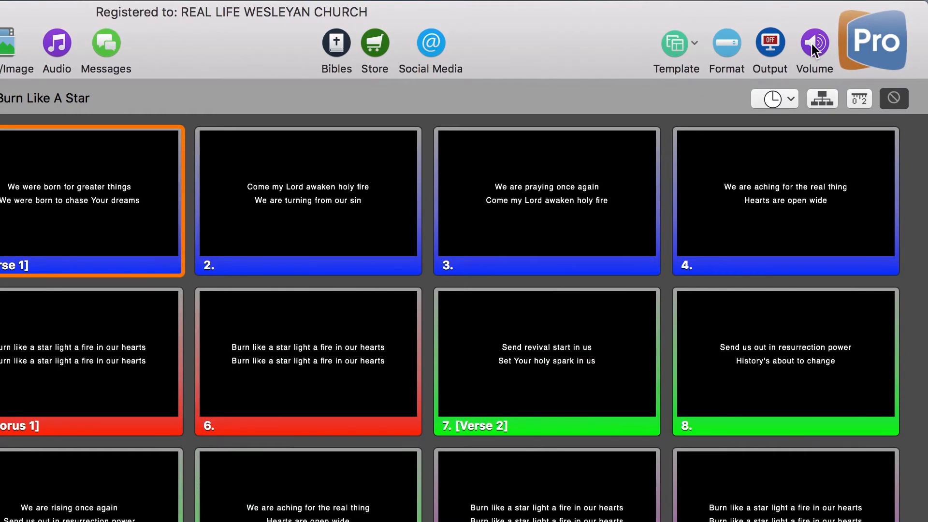
pyautogui.click(840, 33)
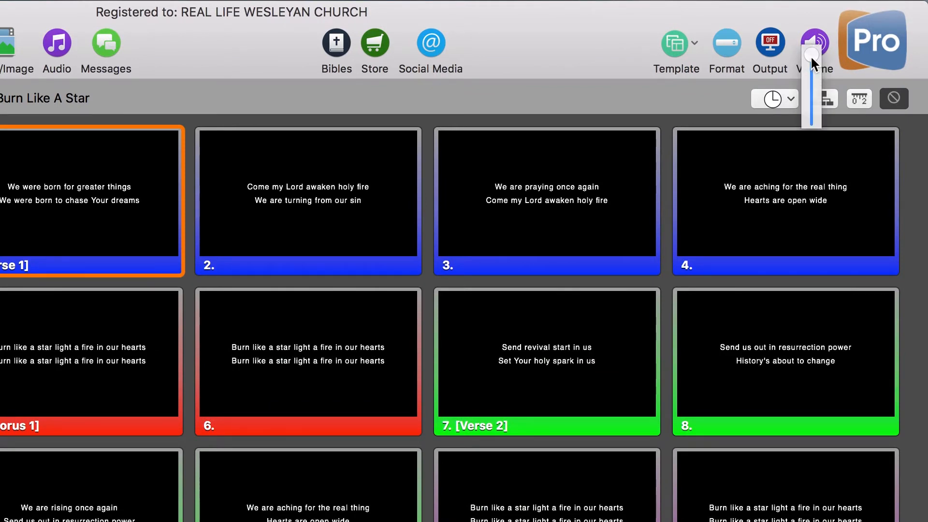
pyautogui.moveTo(810, 54); pyautogui.dragTo(823, 20)
pyautogui.click(624, 32)
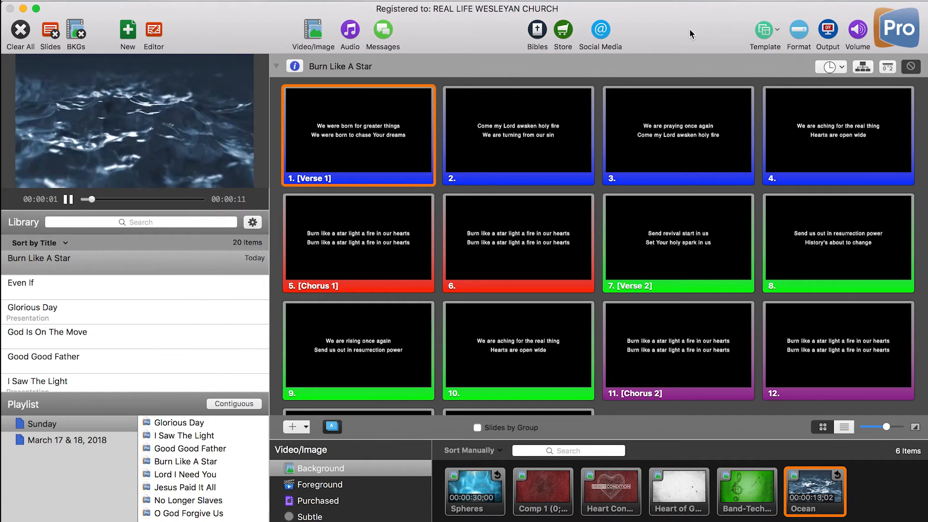
pyautogui.click(77, 0)
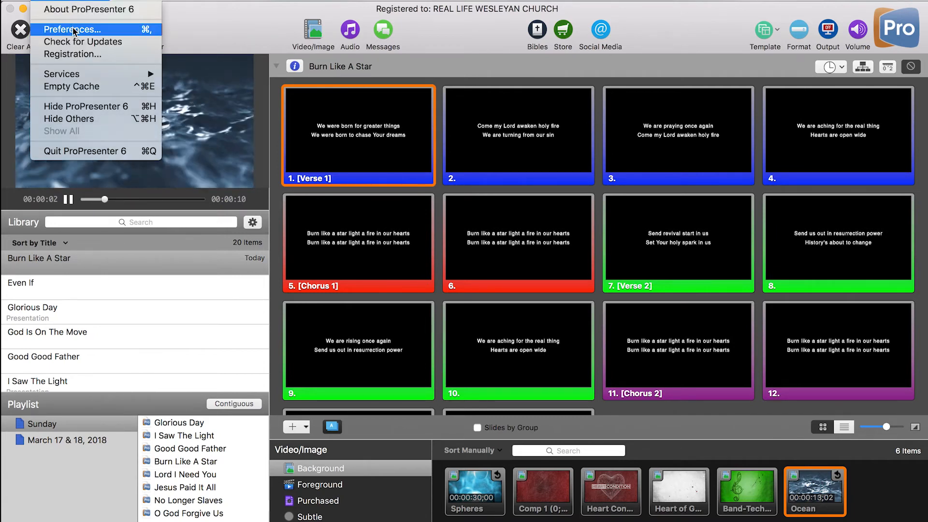
pyautogui.click(78, 0)
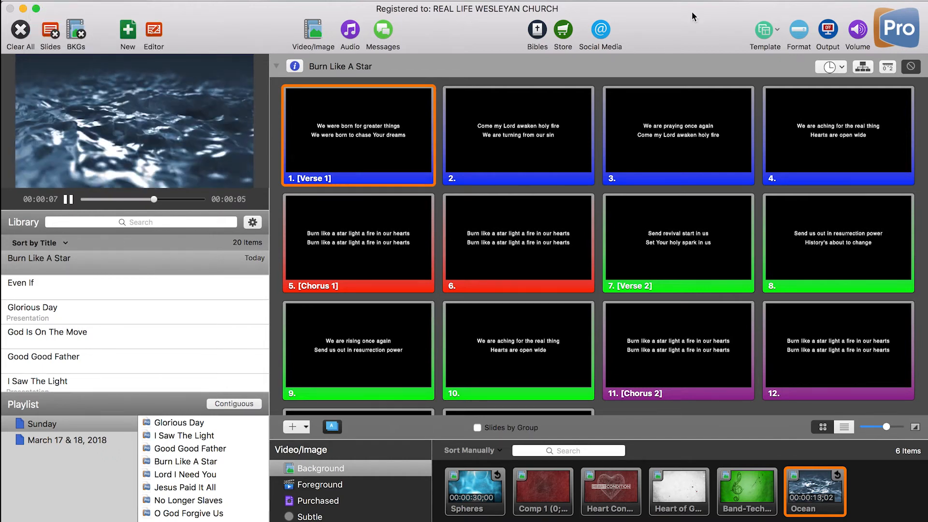